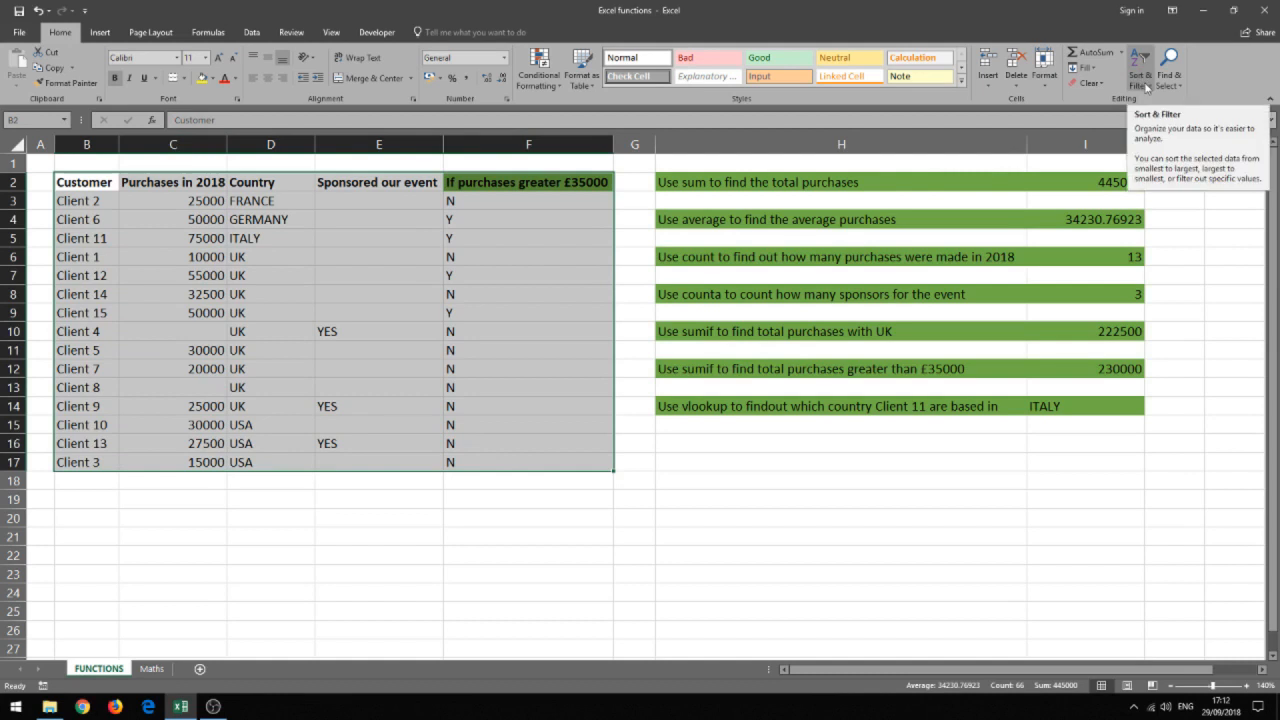
Custom-sort the customer table with headers by Country, on cell values, in A to Z order.
{"action": "left_click", "coordinate": [1148, 89]}
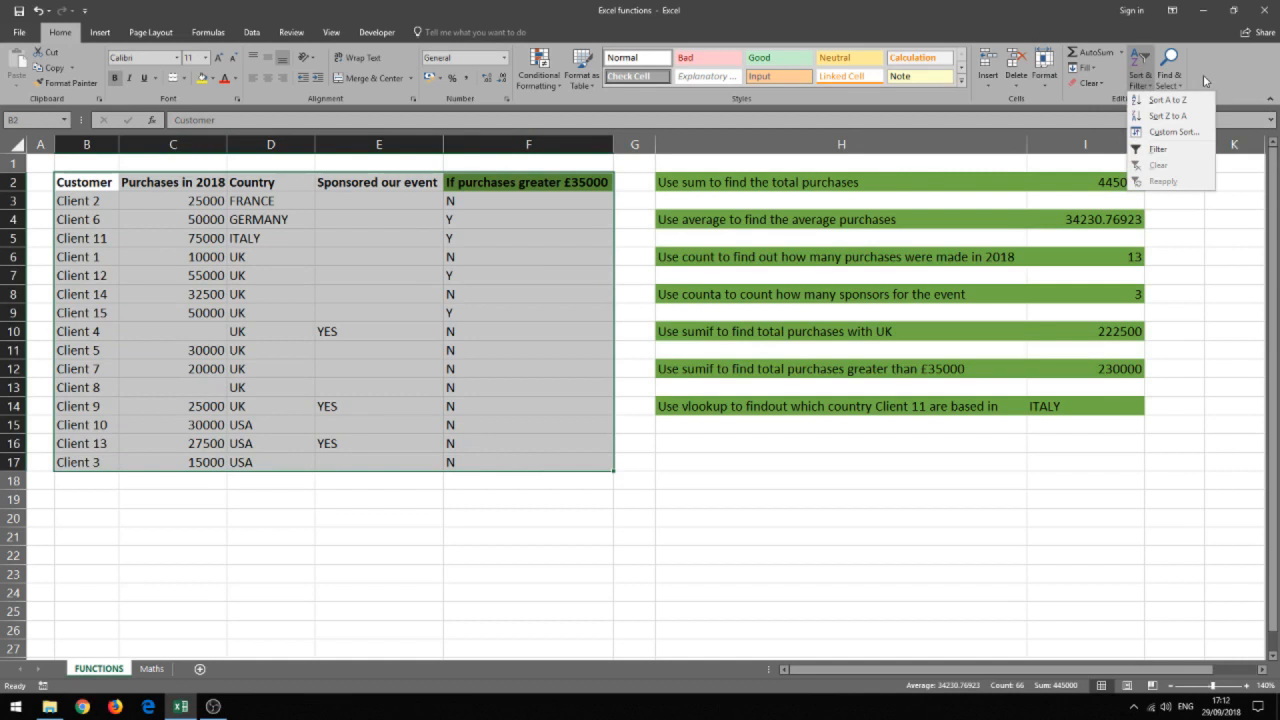
{"action": "left_click", "coordinate": [1191, 133]}
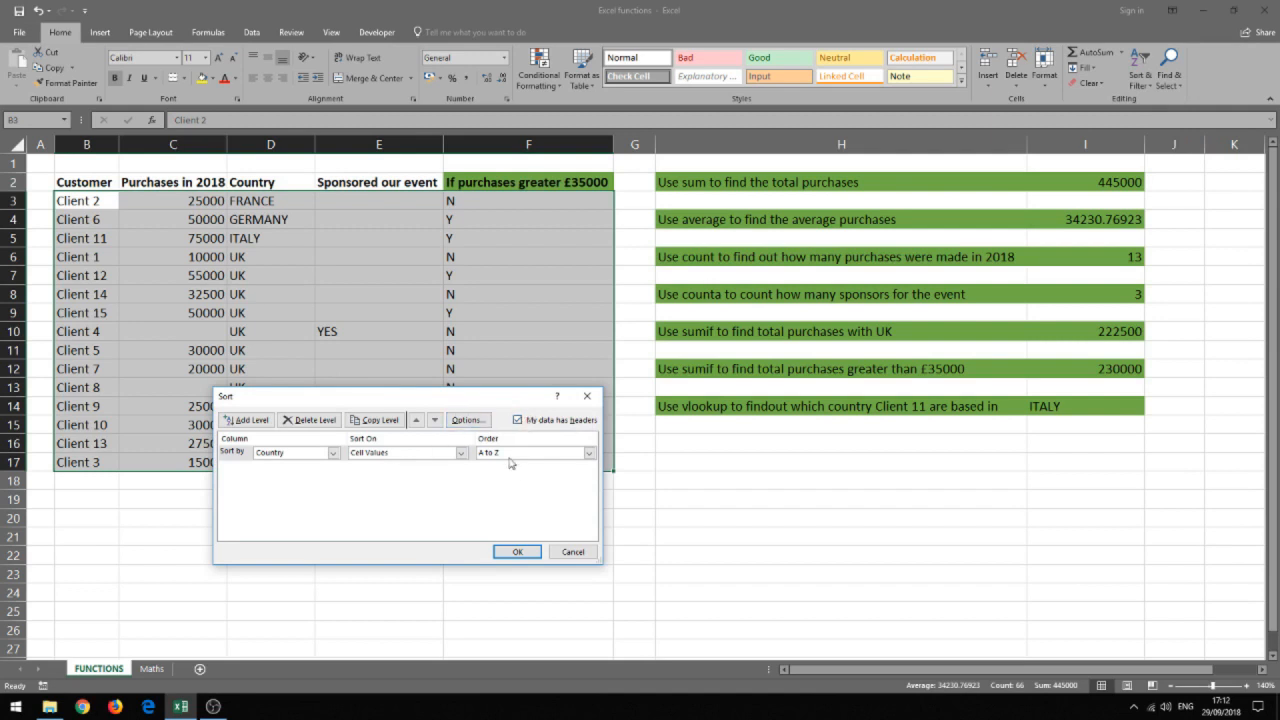
{"action": "left_click", "coordinate": [517, 420]}
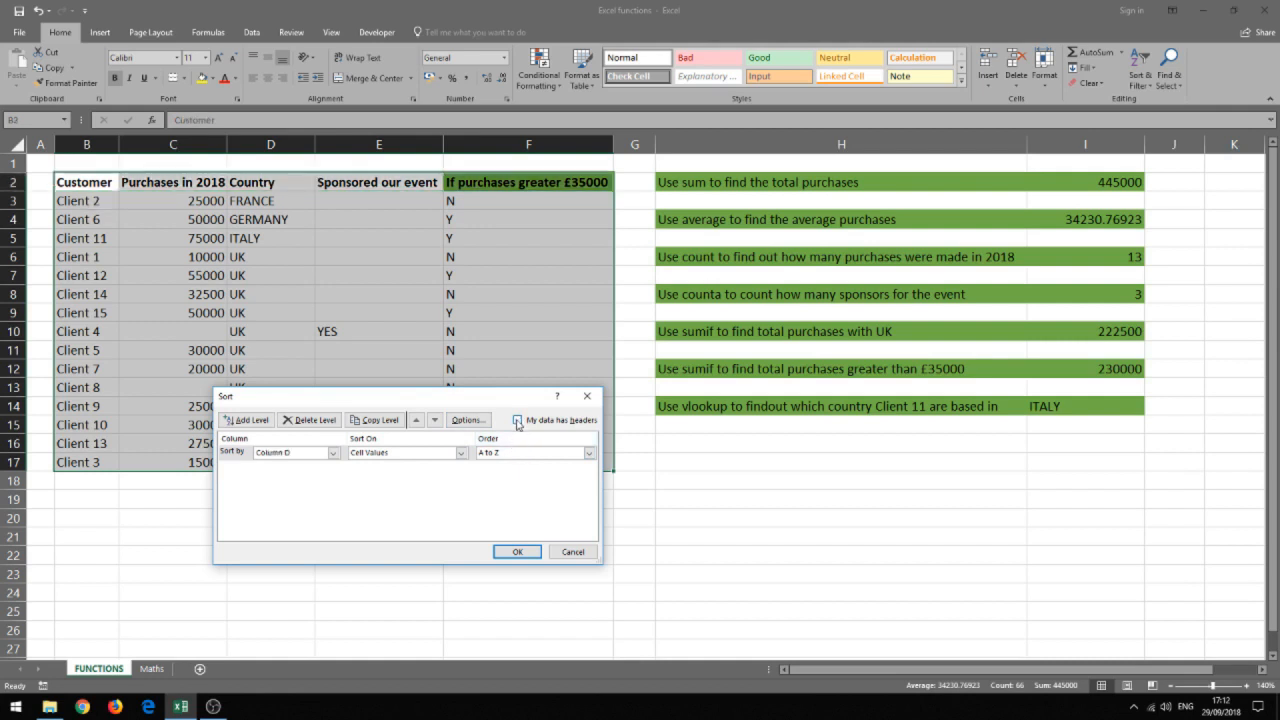
{"action": "left_click", "coordinate": [517, 420]}
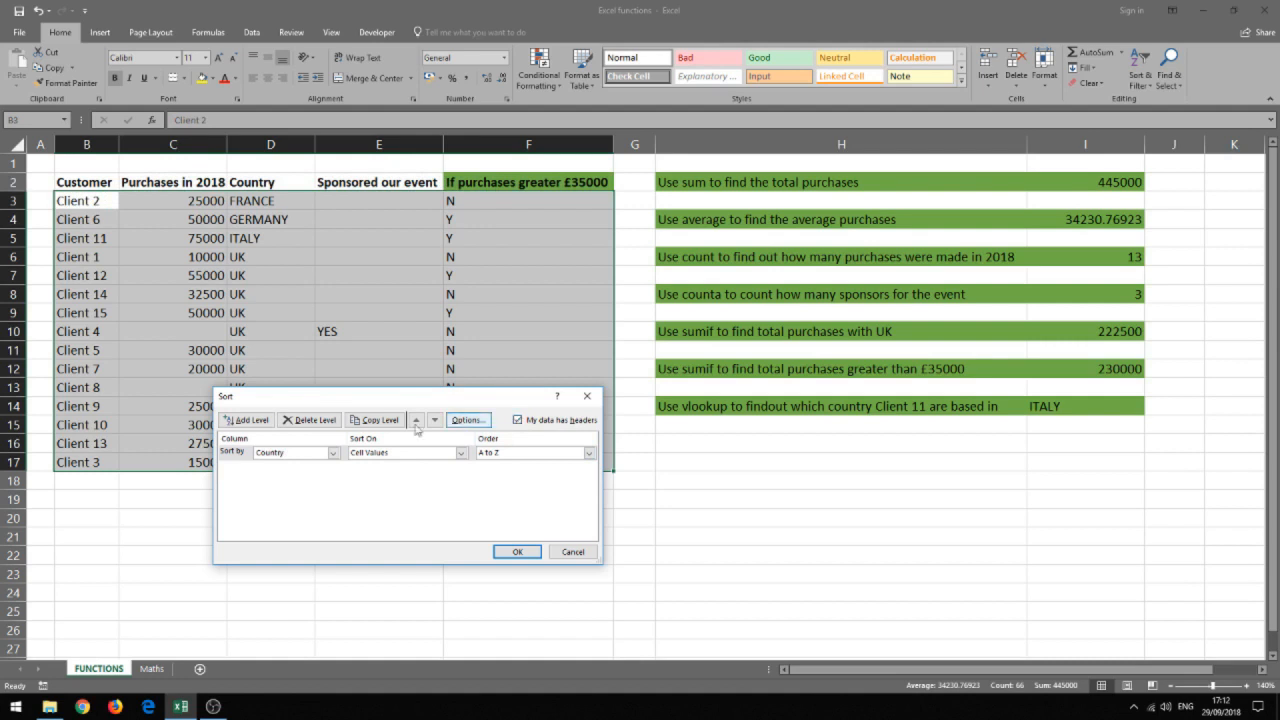
{"action": "left_click", "coordinate": [334, 453]}
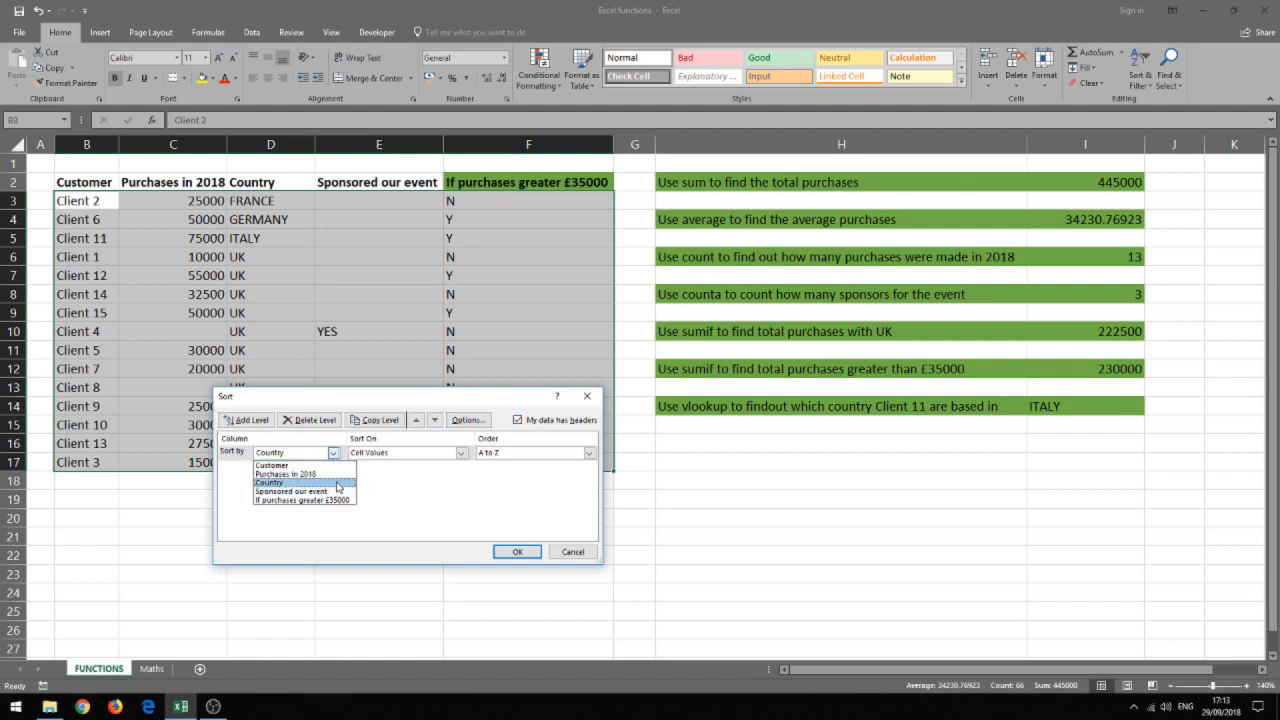
{"action": "left_click", "coordinate": [337, 483]}
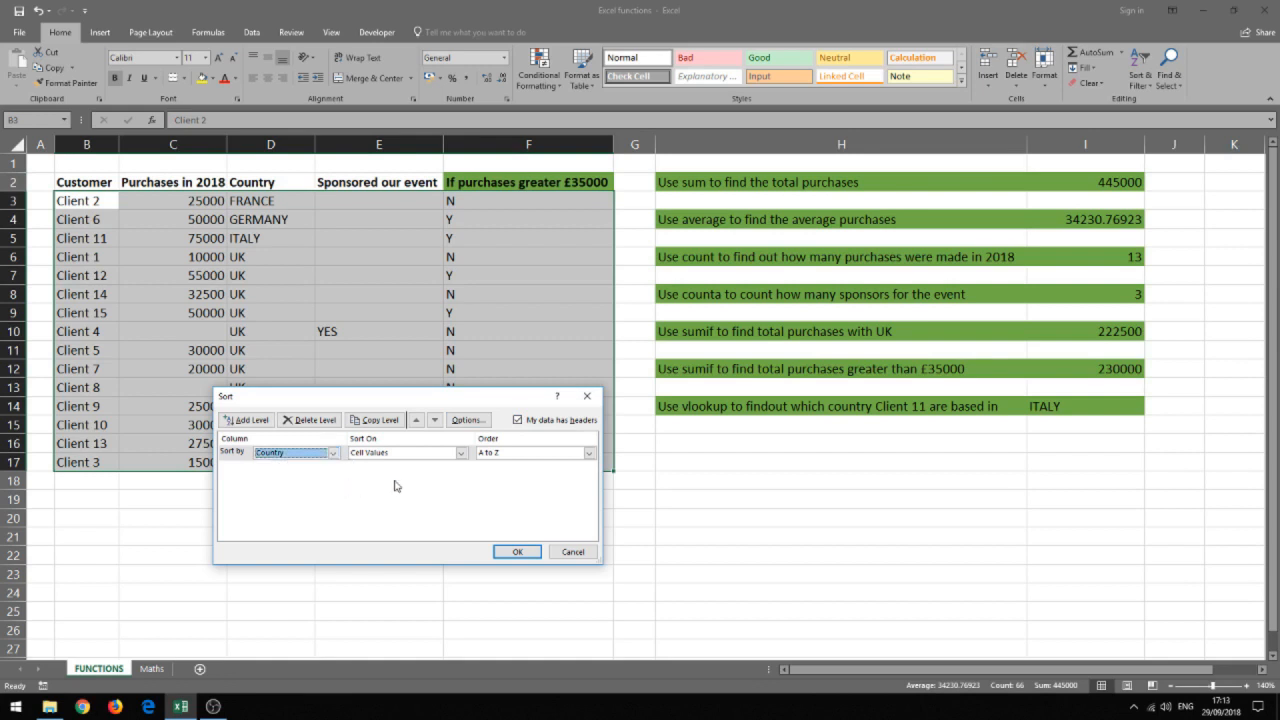
{"action": "left_click", "coordinate": [461, 453]}
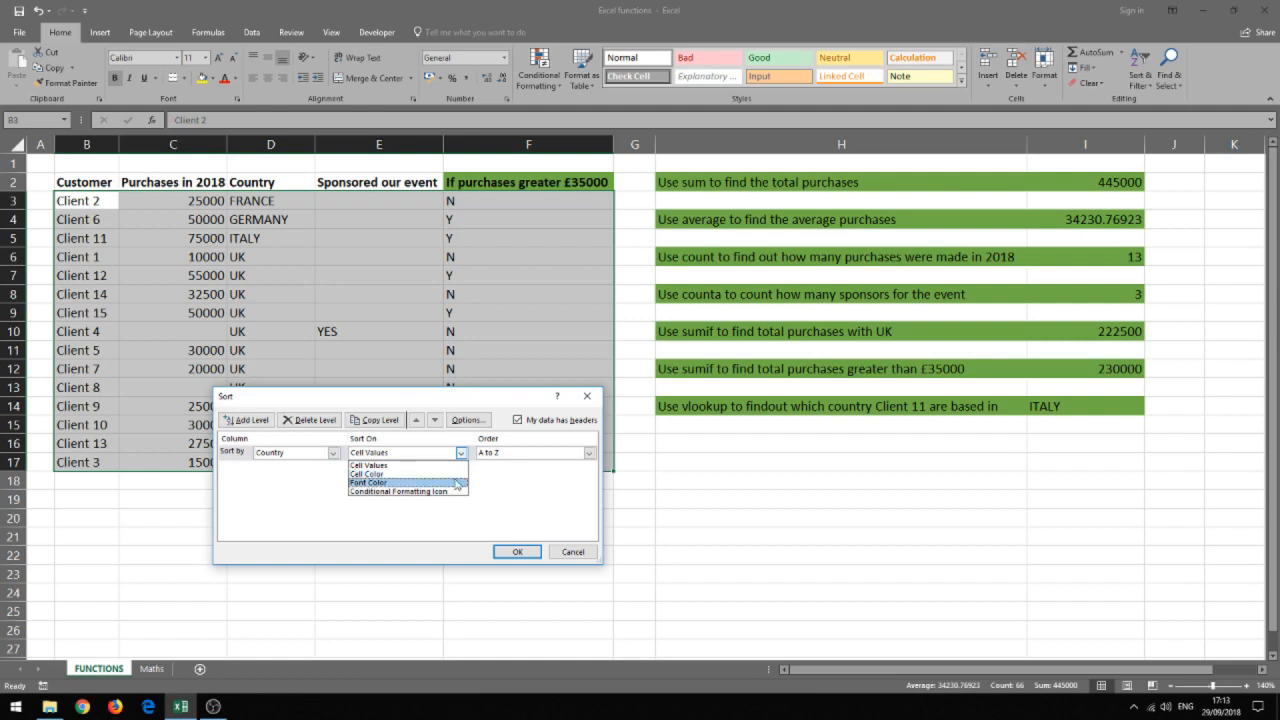
{"action": "left_click", "coordinate": [515, 489]}
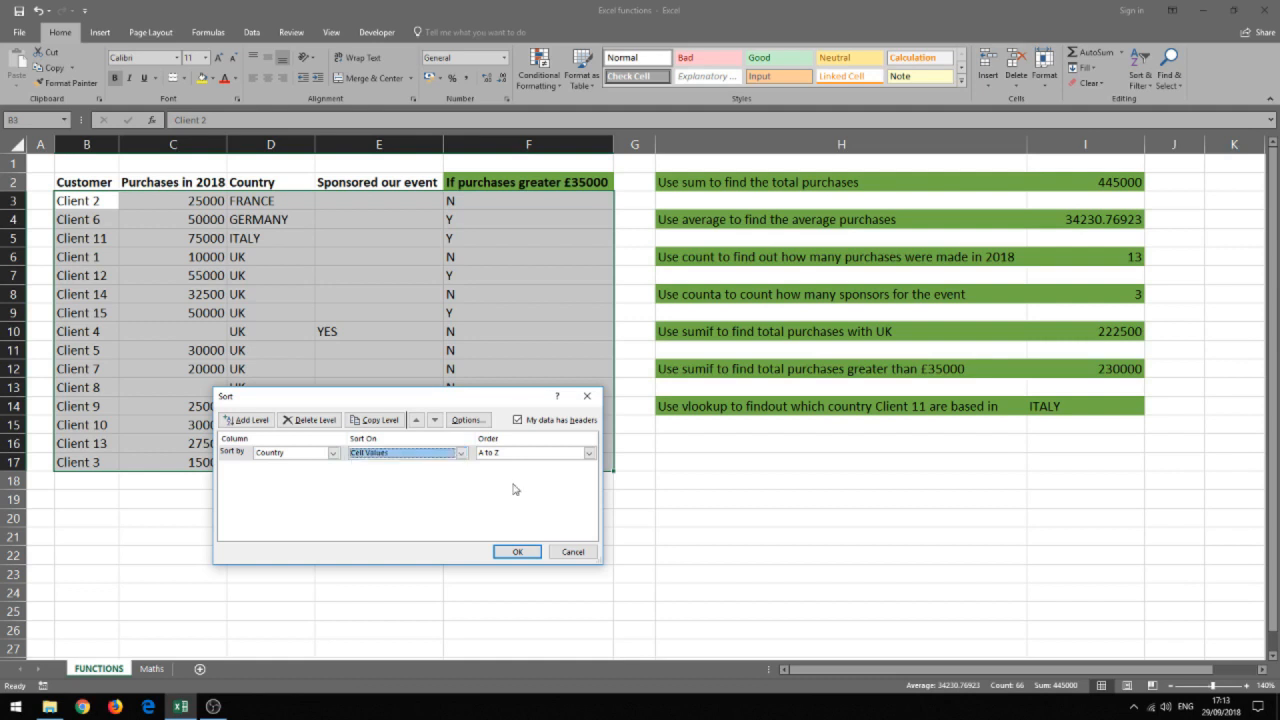
{"action": "left_click", "coordinate": [589, 453]}
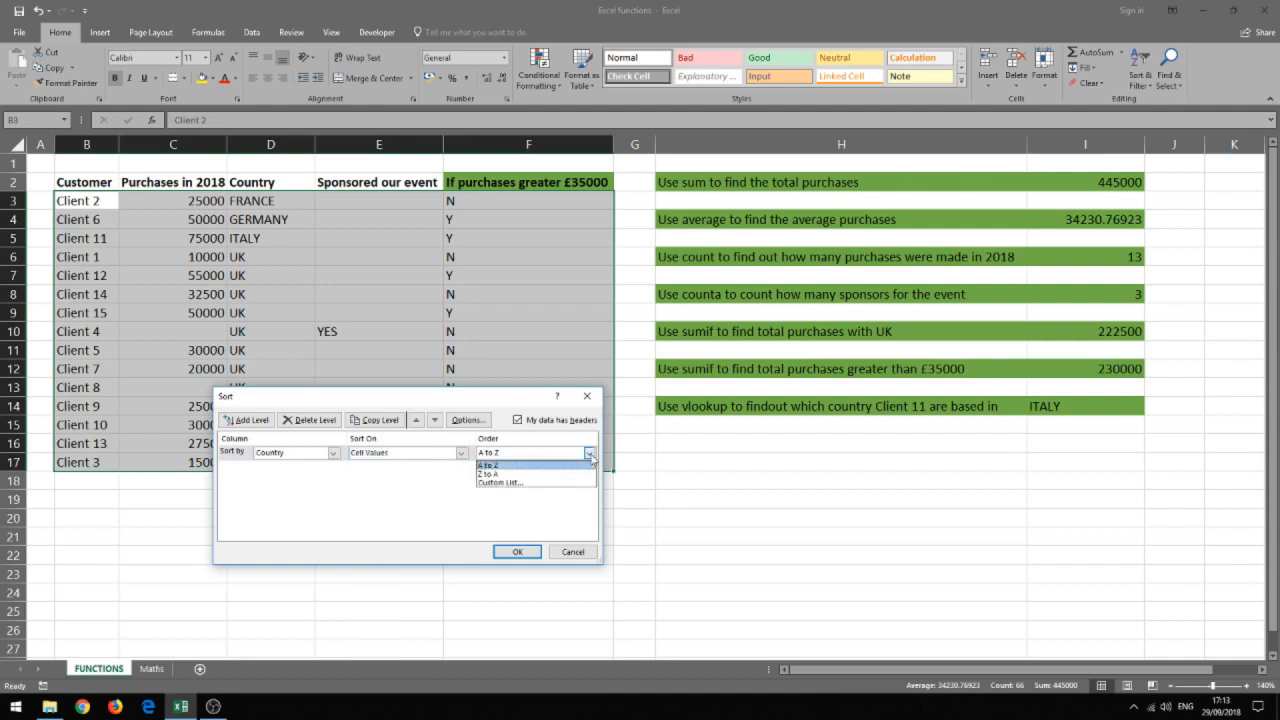
{"action": "left_click", "coordinate": [566, 502]}
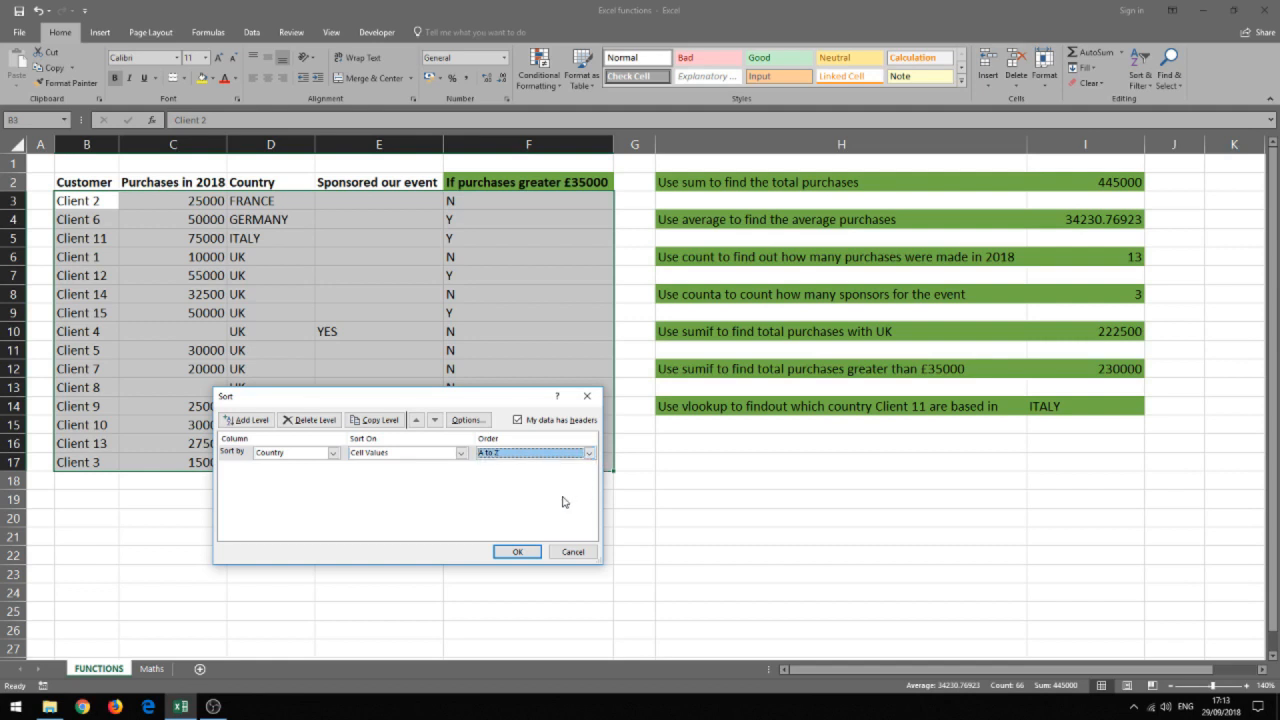
{"action": "left_click", "coordinate": [516, 552]}
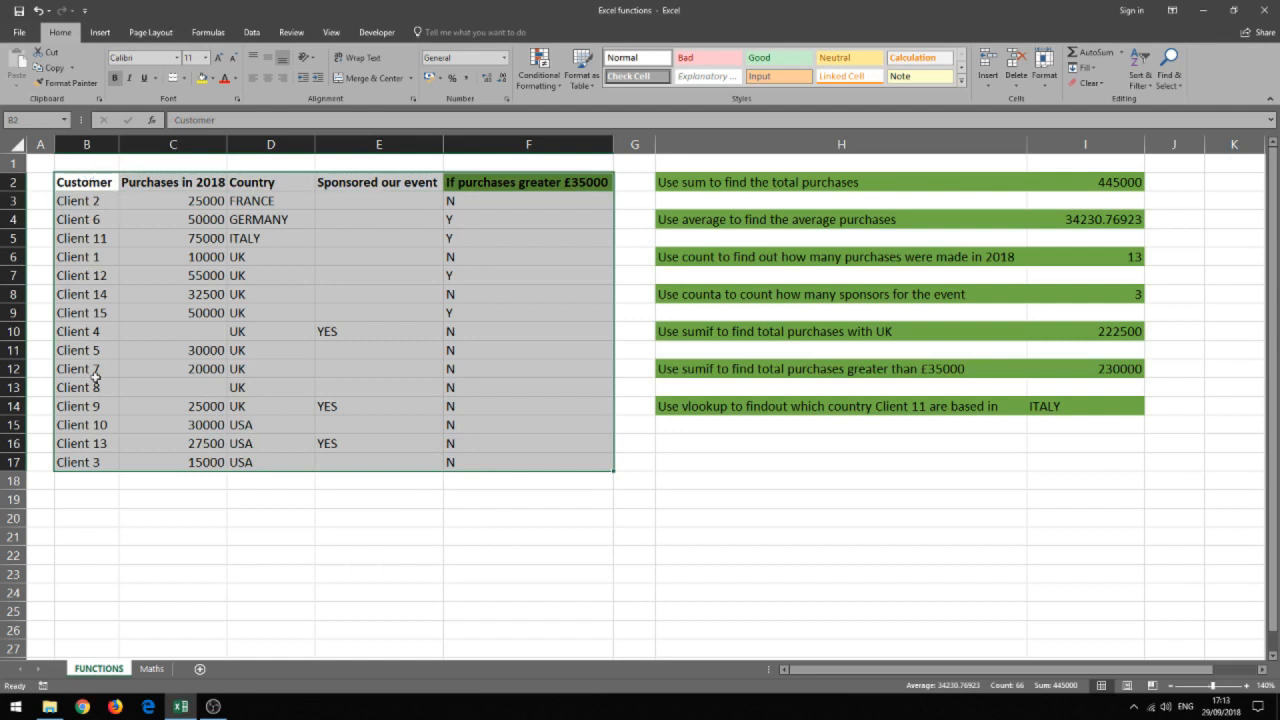
Custom-sort the customer table by Purchases in 2018, on cell values, from smallest to largest.
{"action": "left_click", "coordinate": [1143, 82]}
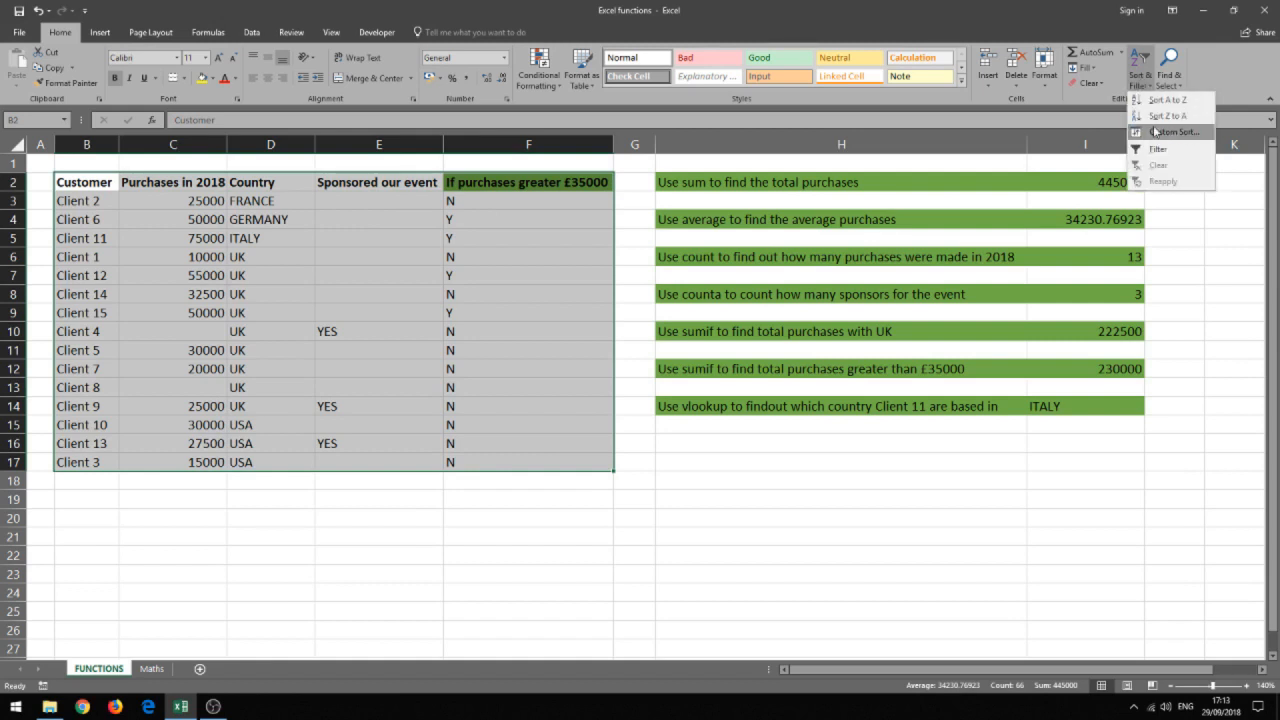
{"action": "left_click", "coordinate": [1145, 123]}
{"action": "left_click", "coordinate": [333, 452]}
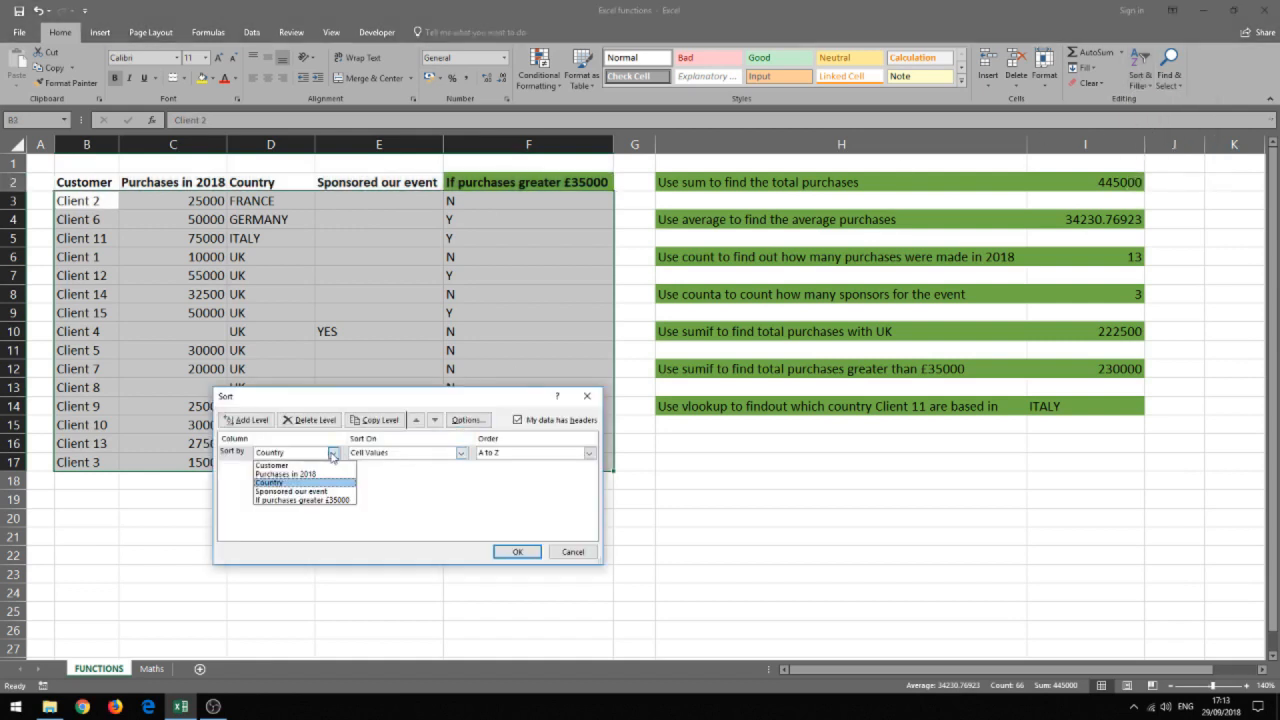
{"action": "left_click", "coordinate": [315, 475]}
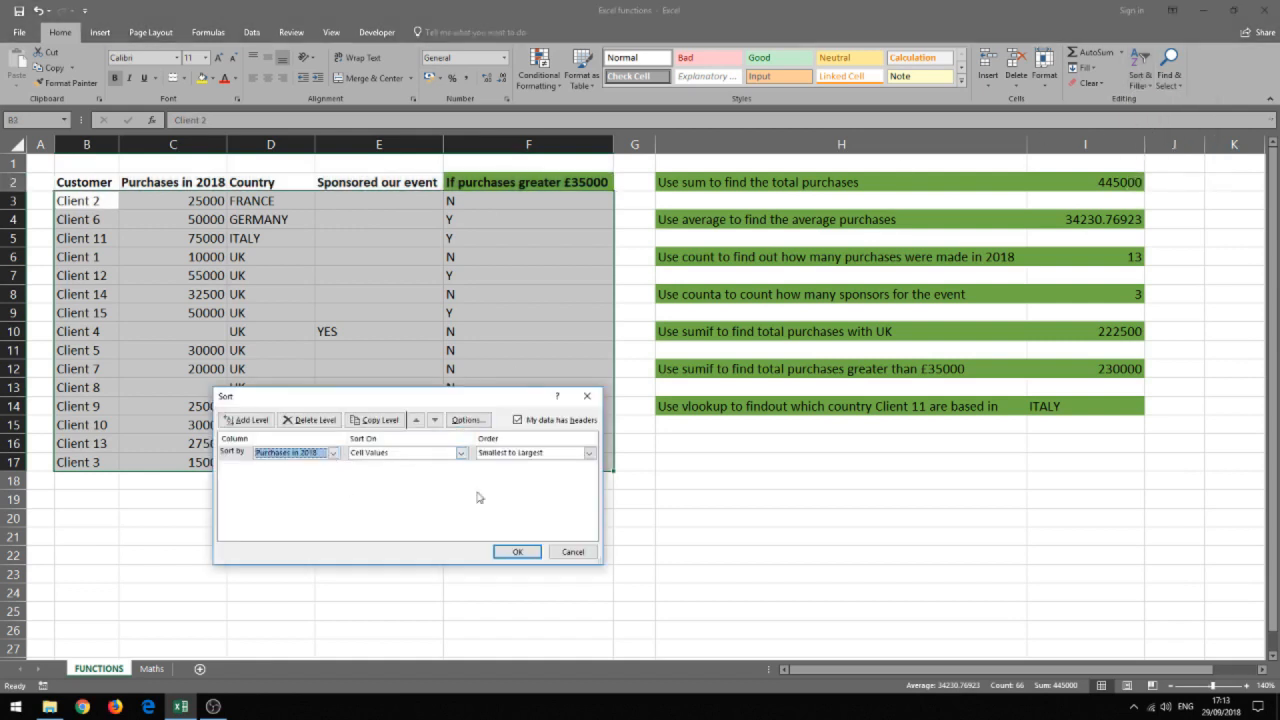
{"action": "left_click", "coordinate": [589, 453]}
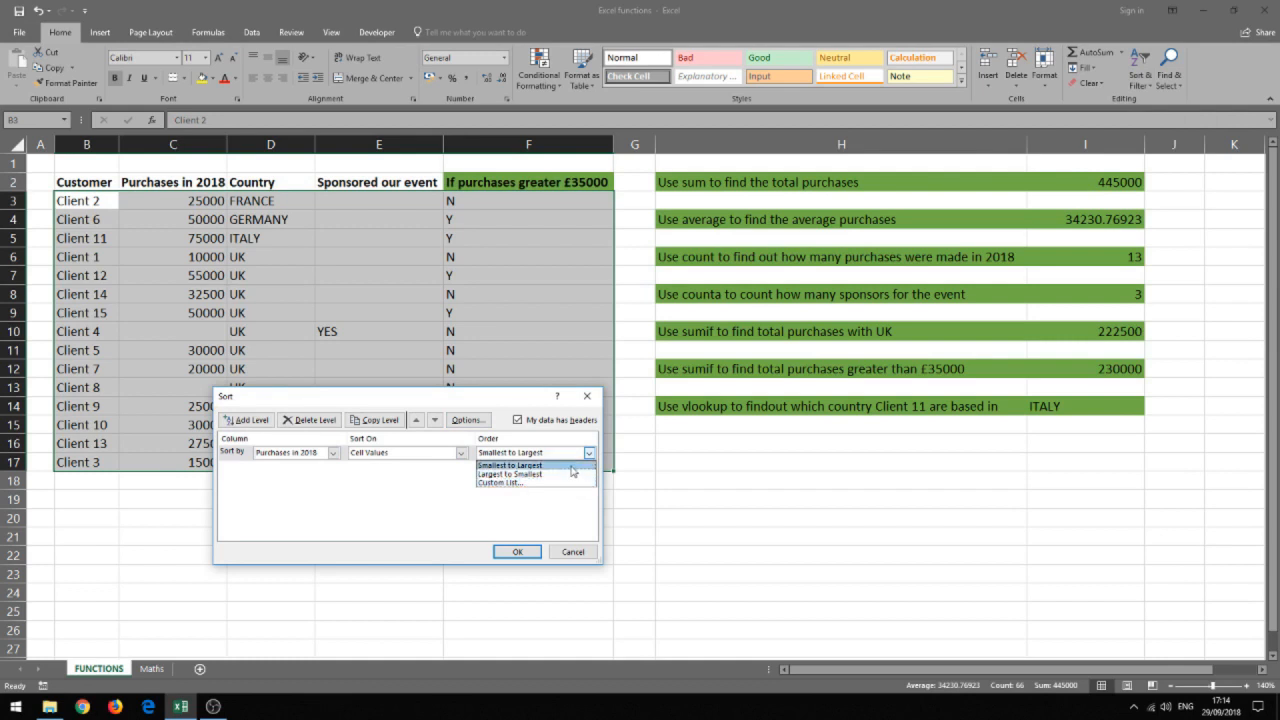
{"action": "left_click", "coordinate": [572, 466]}
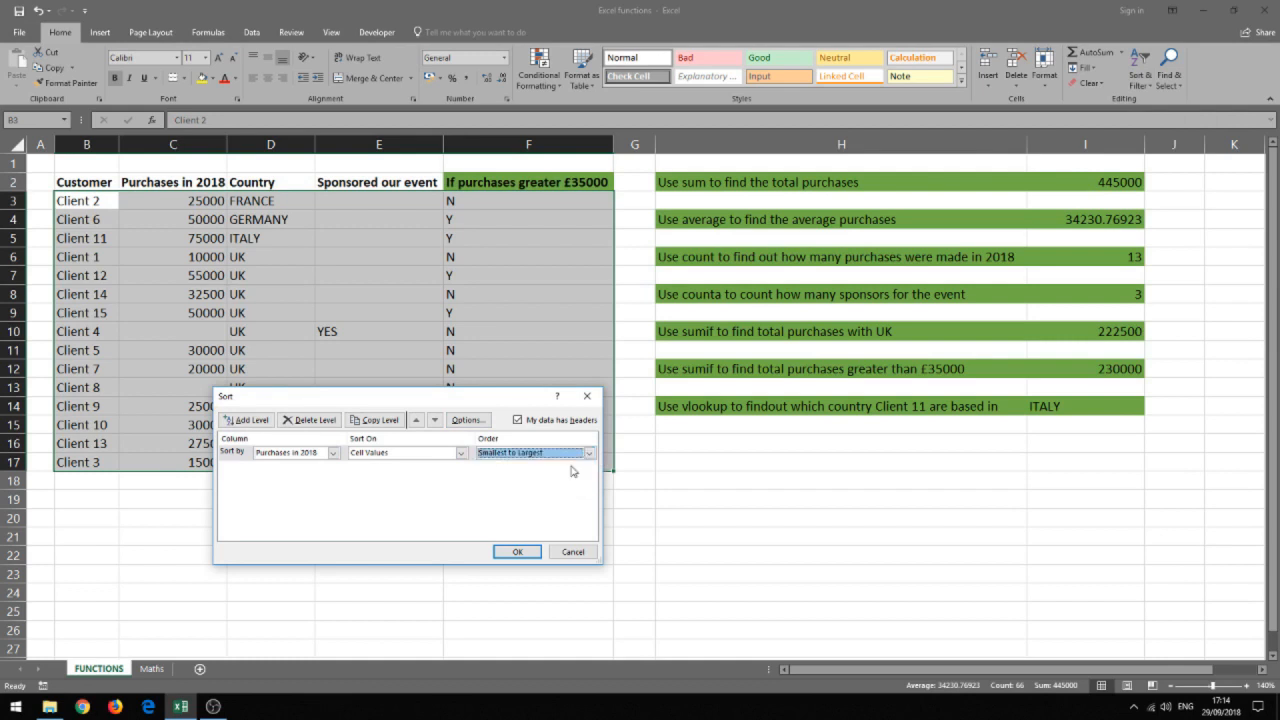
{"action": "left_click", "coordinate": [517, 552]}
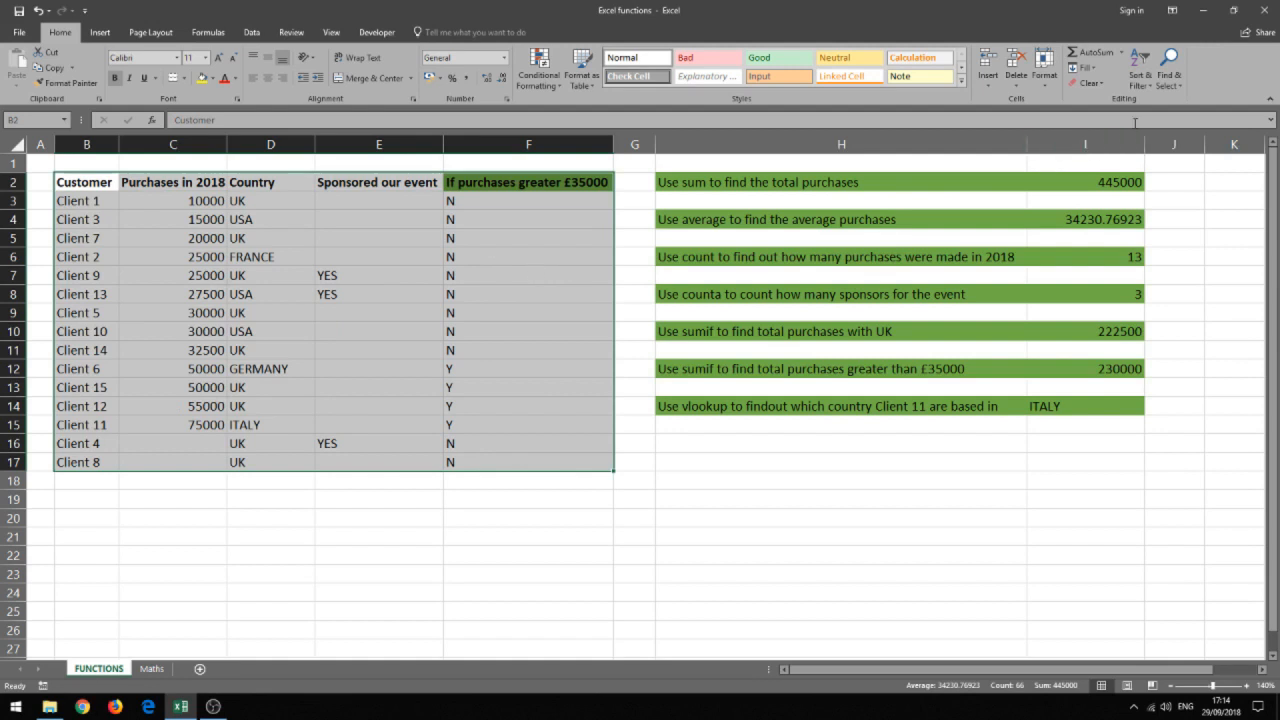
Custom-sort the customer table by Country A to Z, with Customer A to Z as a second sort level.
{"action": "left_click", "coordinate": [1136, 86]}
{"action": "left_click", "coordinate": [1160, 134]}
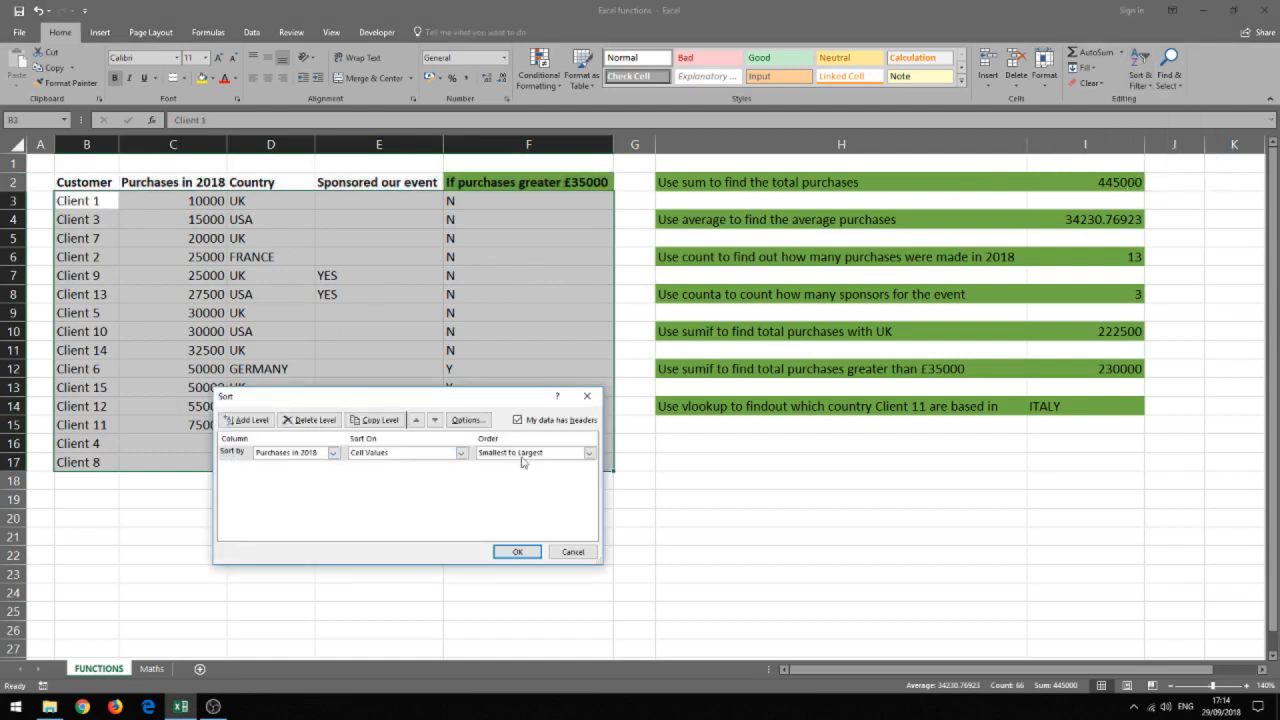
{"action": "left_click", "coordinate": [333, 452]}
{"action": "left_click", "coordinate": [327, 486]}
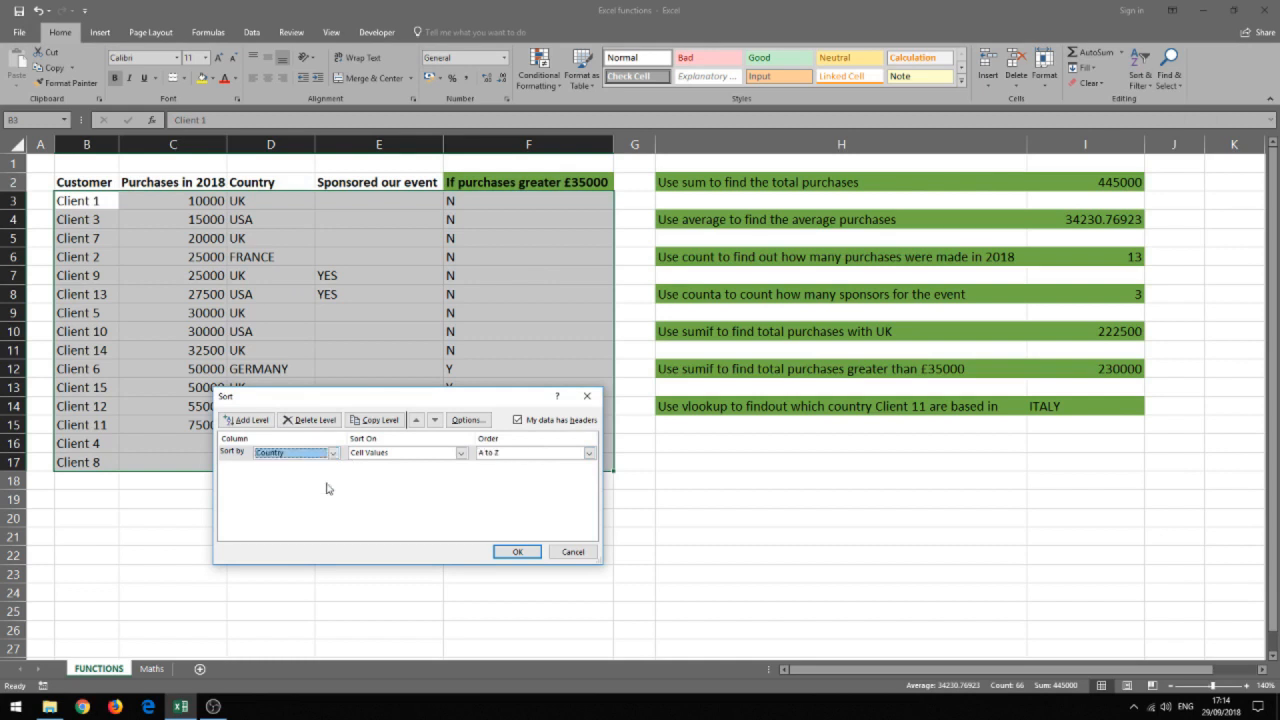
{"action": "left_click", "coordinate": [250, 420]}
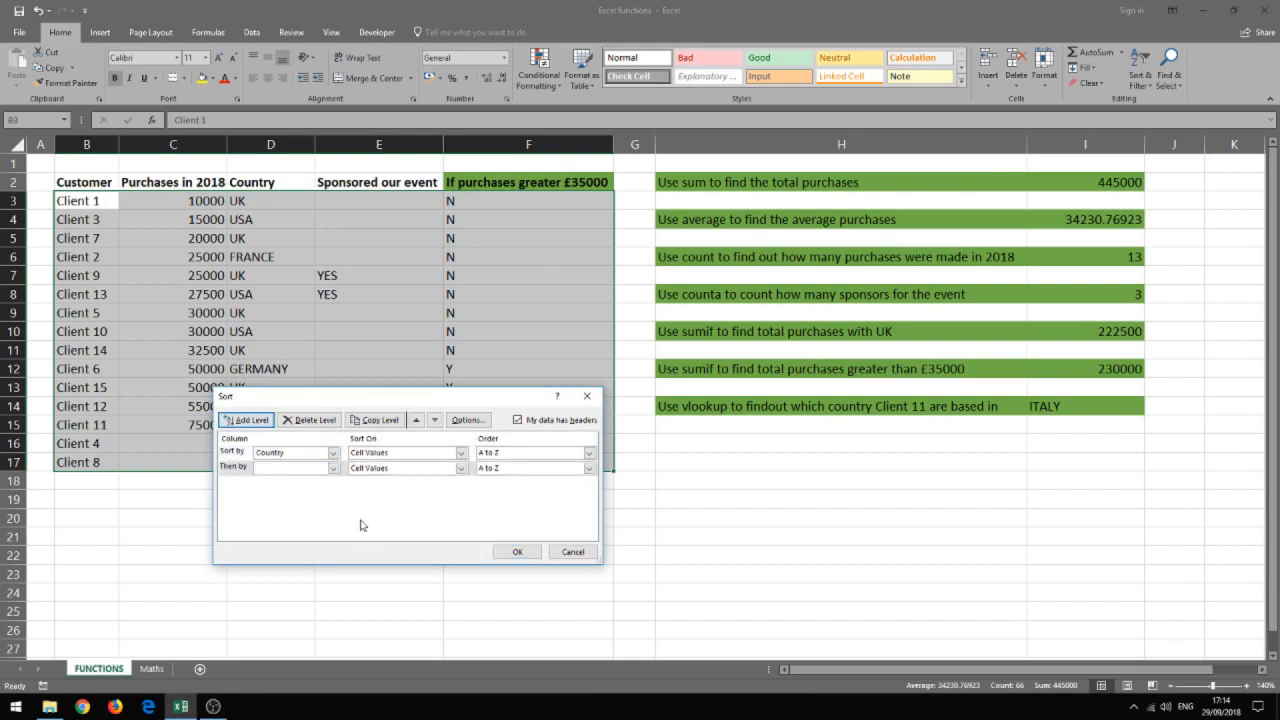
{"action": "left_click", "coordinate": [333, 469]}
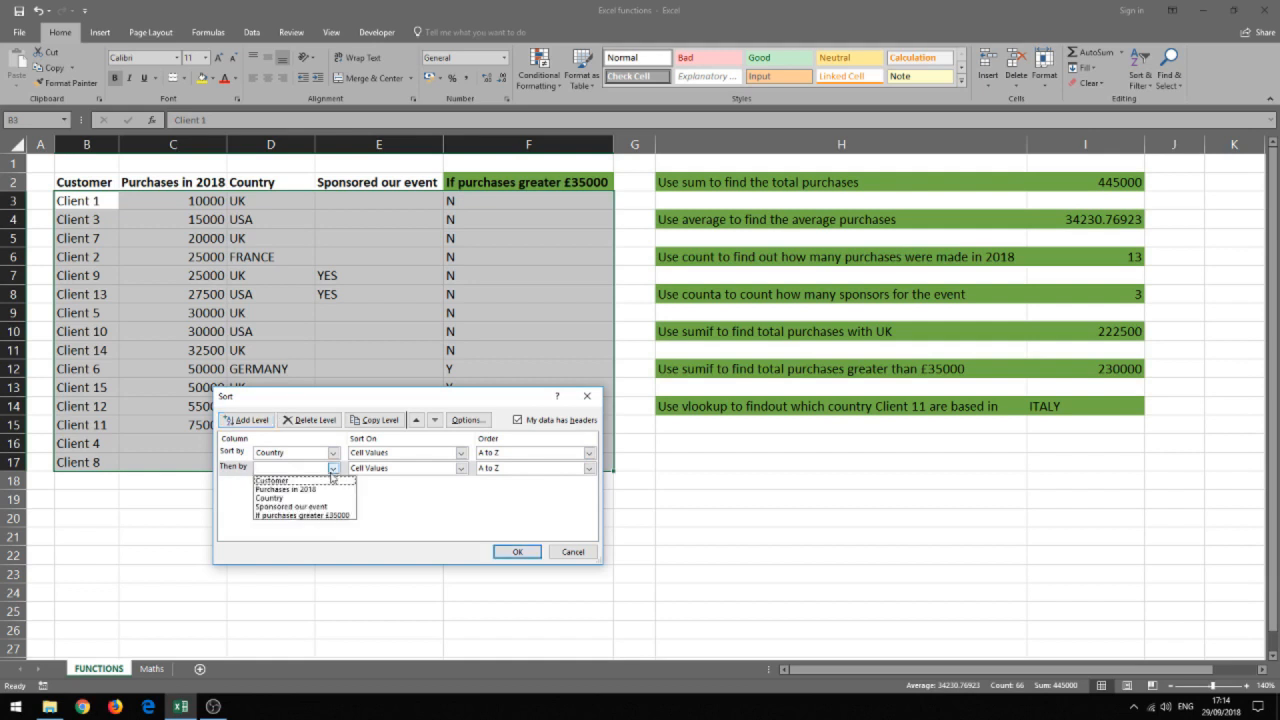
{"action": "left_click", "coordinate": [324, 480]}
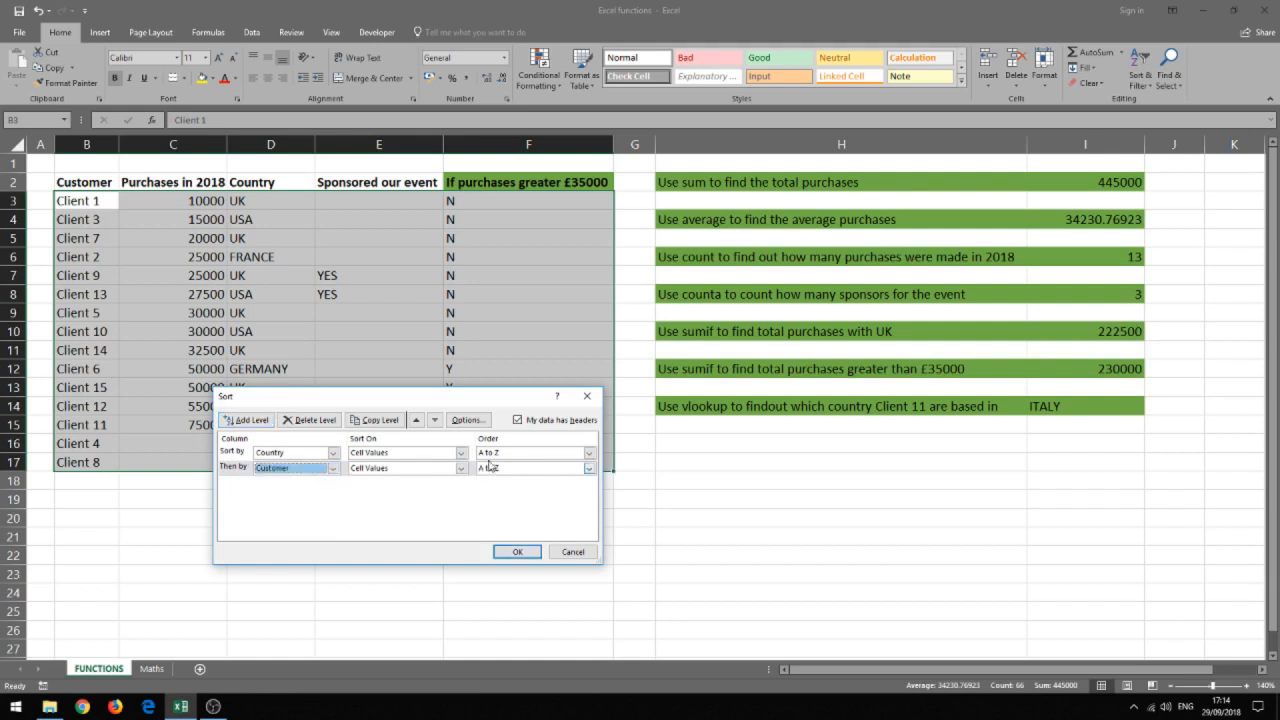
{"action": "left_click", "coordinate": [516, 552]}
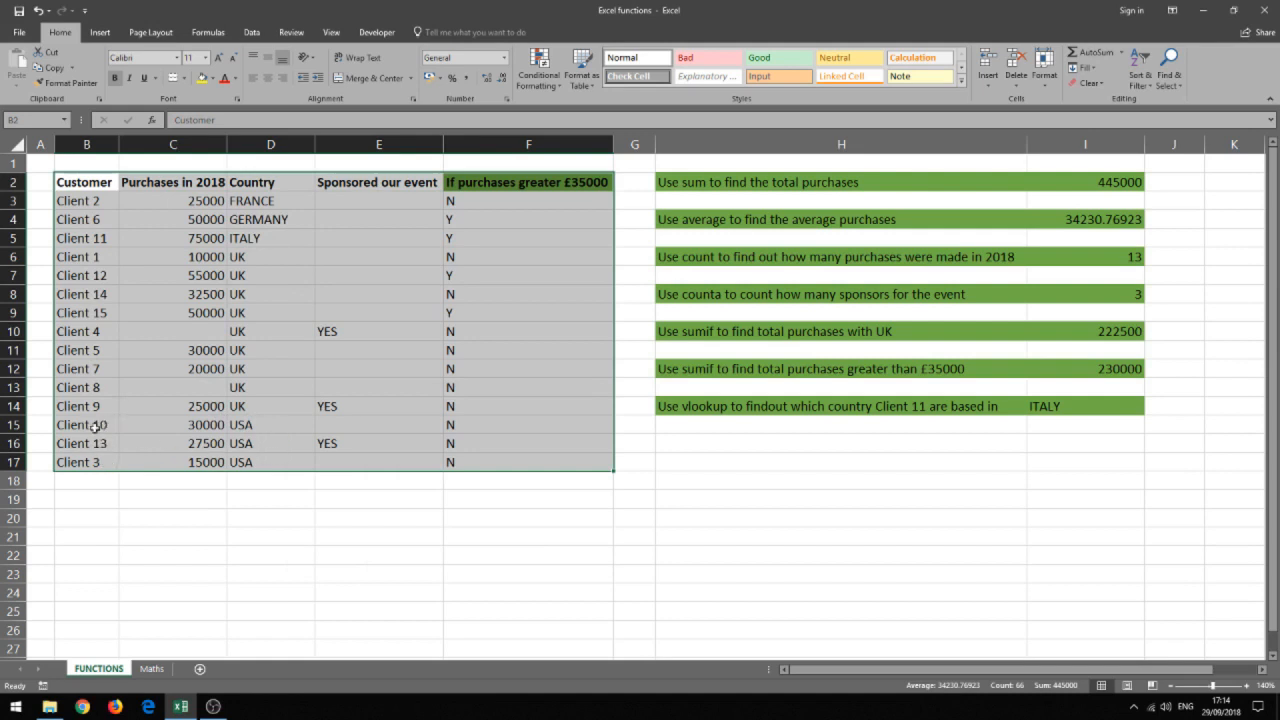
Select the customer table B2:F17 including its headers and turn on filtering for it.
{"action": "mouse_move", "coordinate": [625, 466]}
{"action": "left_click", "coordinate": [90, 182]}
{"action": "left_click_drag", "start_coordinate": [100, 182], "coordinate": [588, 462]}
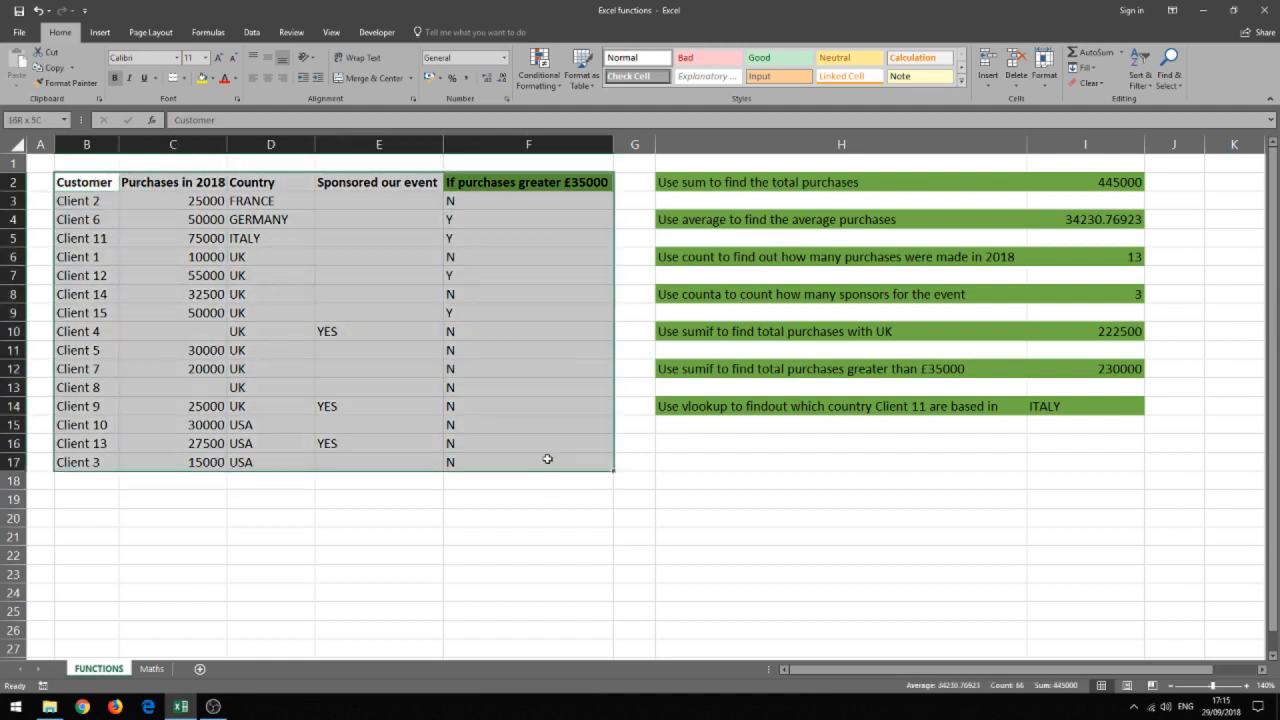
{"action": "left_click", "coordinate": [1150, 86]}
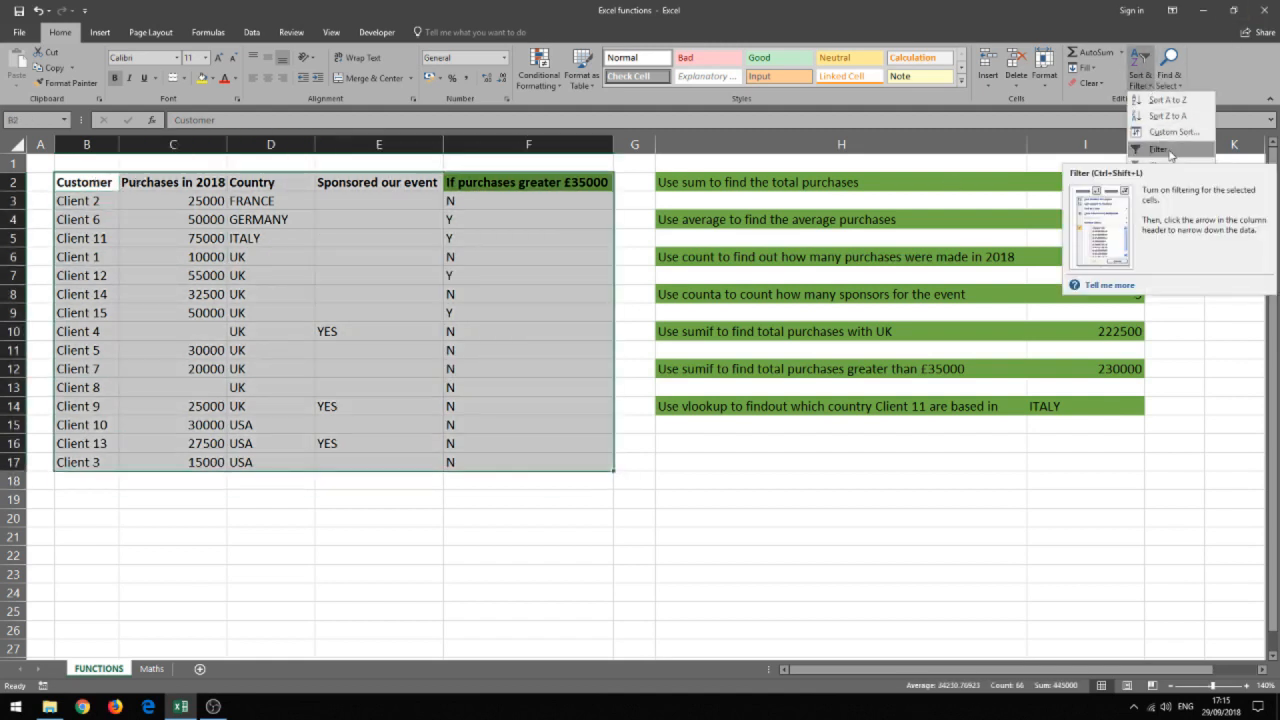
{"action": "left_click", "coordinate": [1160, 149]}
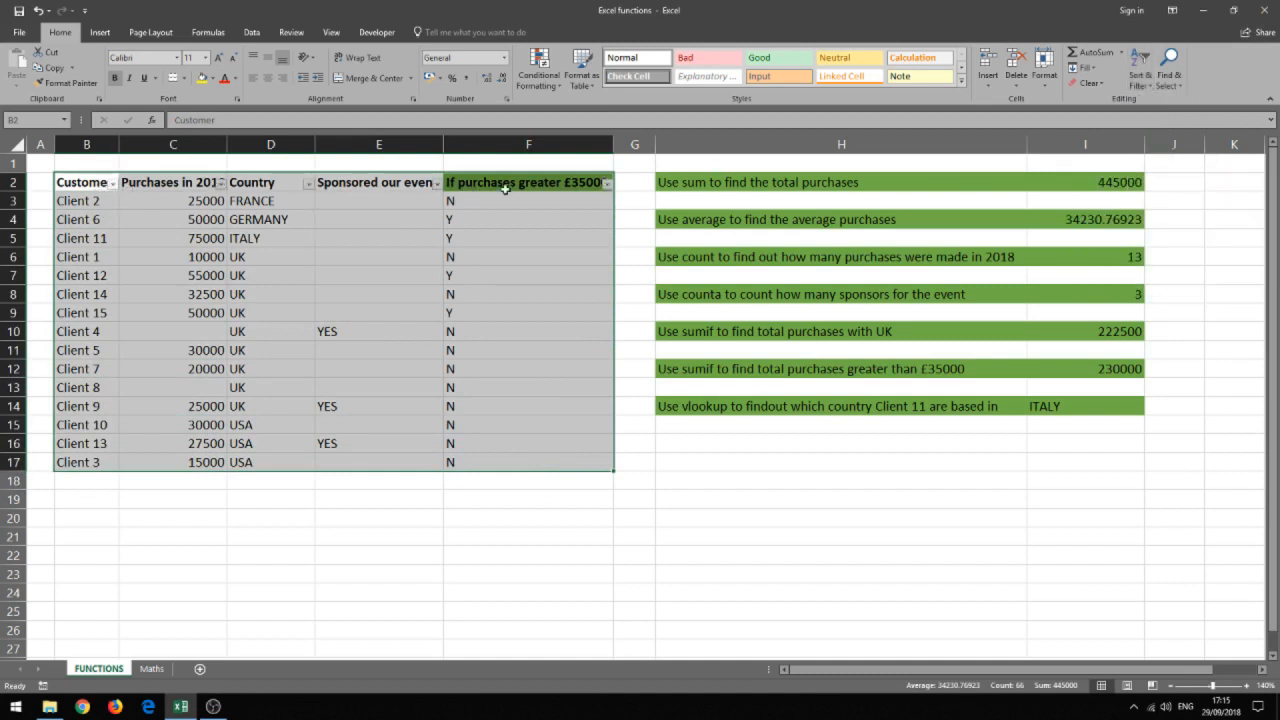
{"action": "left_click", "coordinate": [440, 240]}
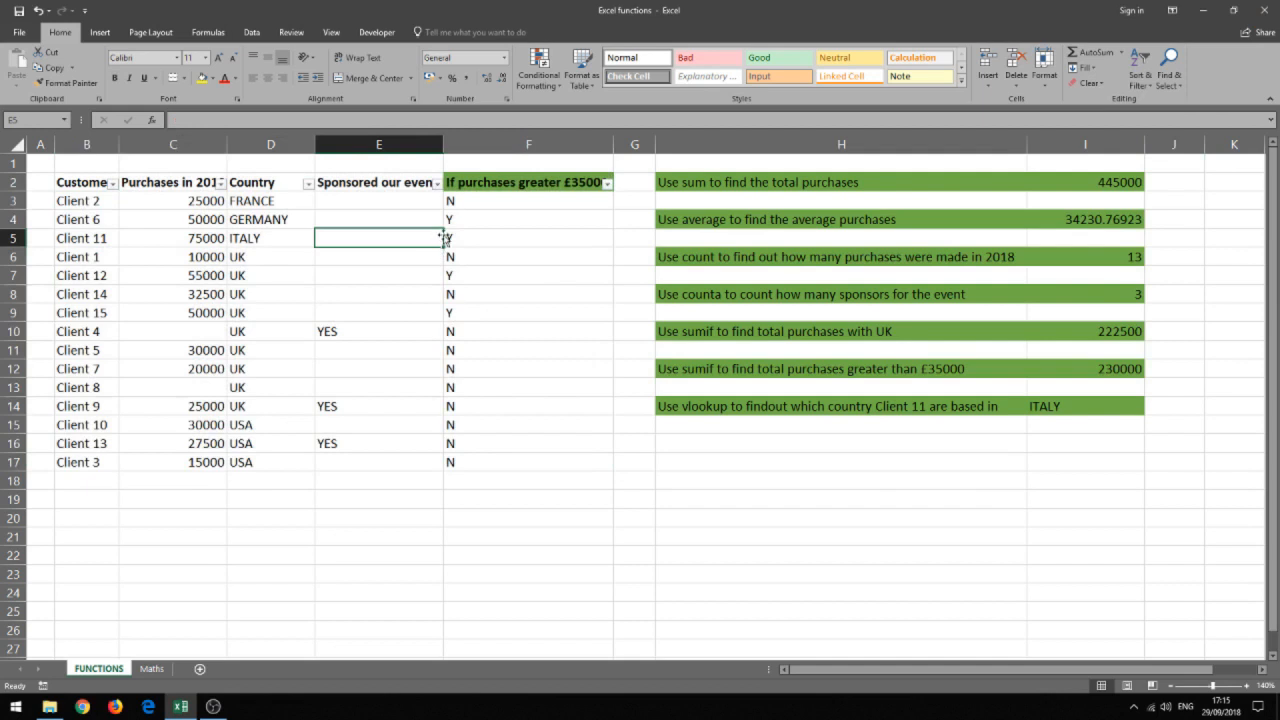
Examine the sorting and text filter options for Customer and the number filter options for Purchases in 2018, without applying any.
{"action": "left_click", "coordinate": [114, 184]}
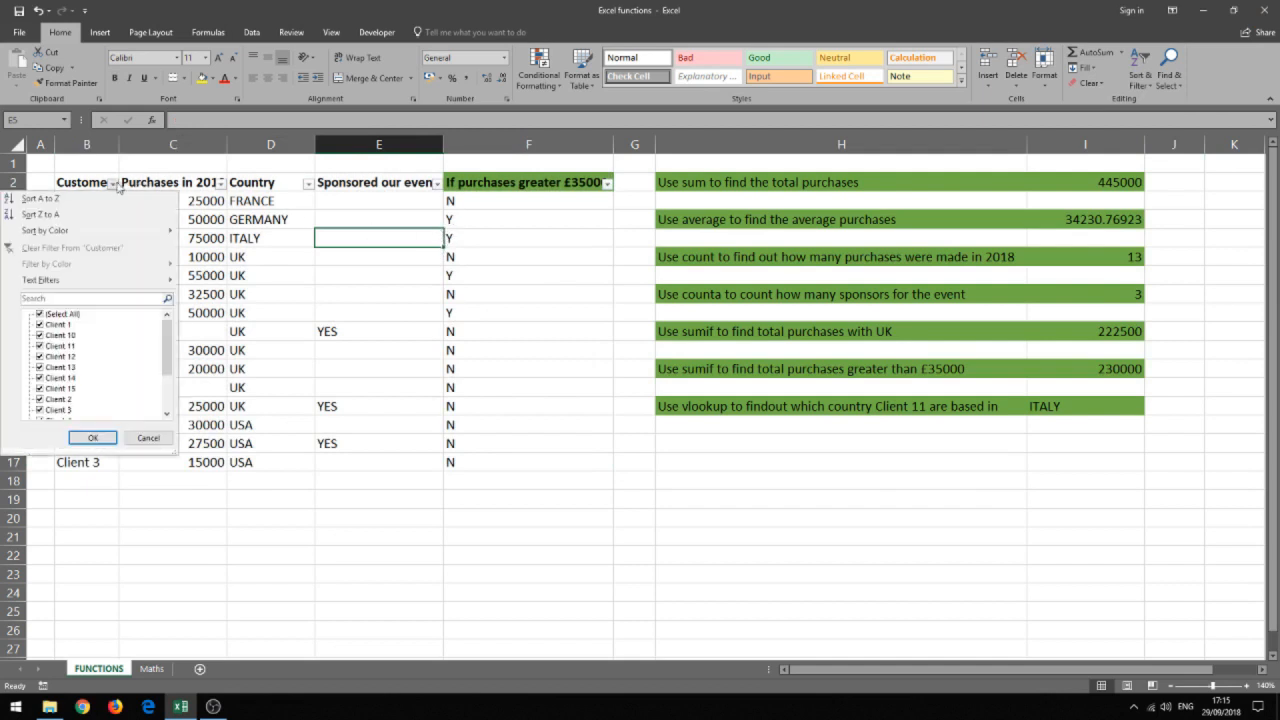
{"action": "mouse_move", "coordinate": [113, 233]}
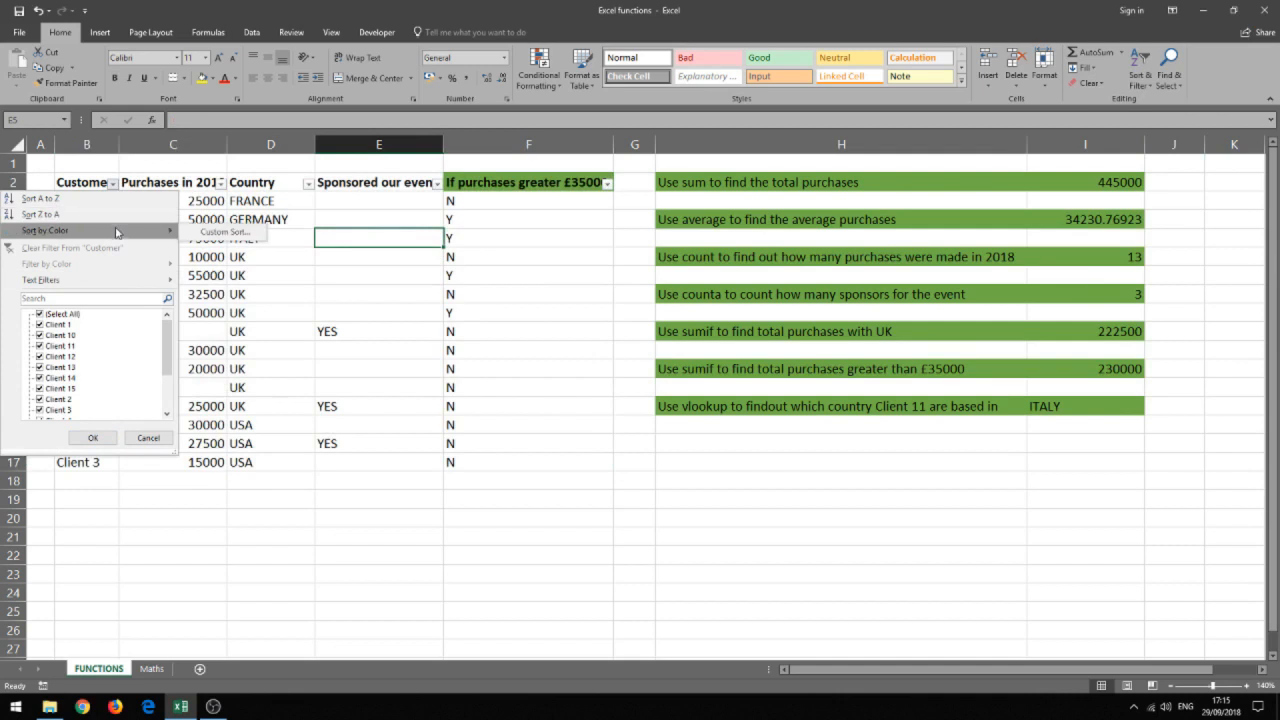
{"action": "mouse_move", "coordinate": [118, 283]}
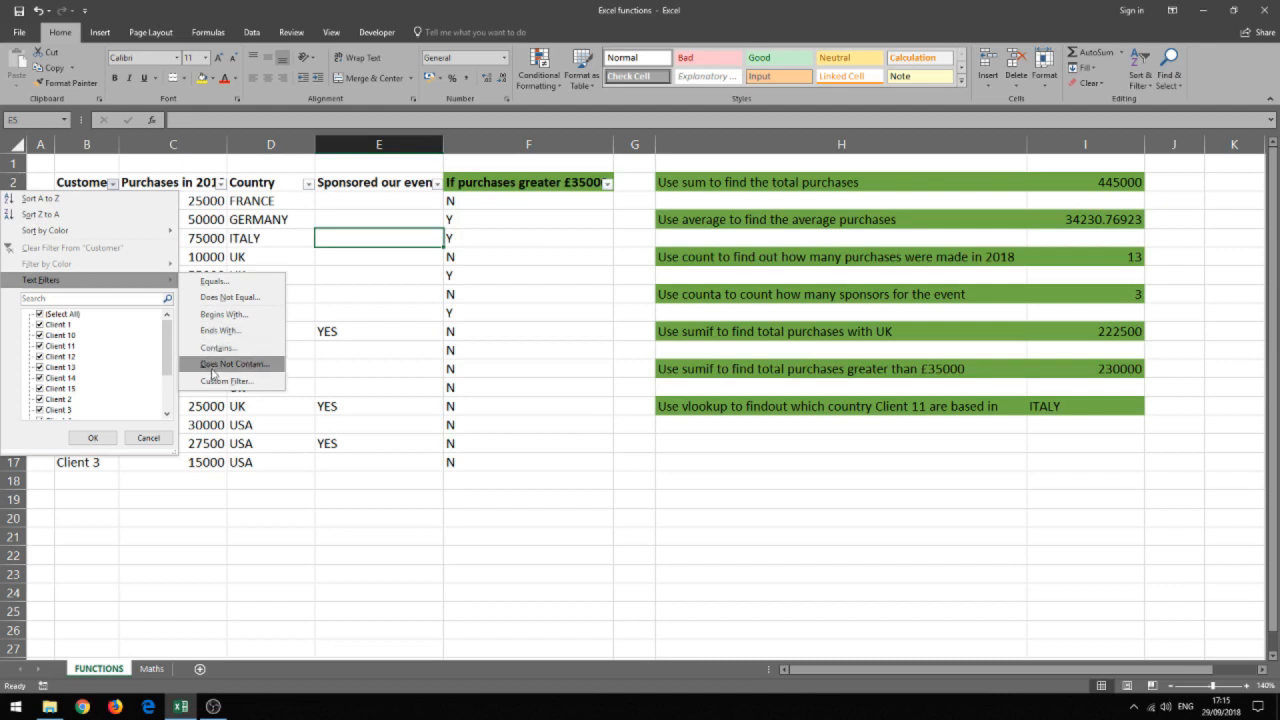
{"action": "left_click", "coordinate": [191, 186]}
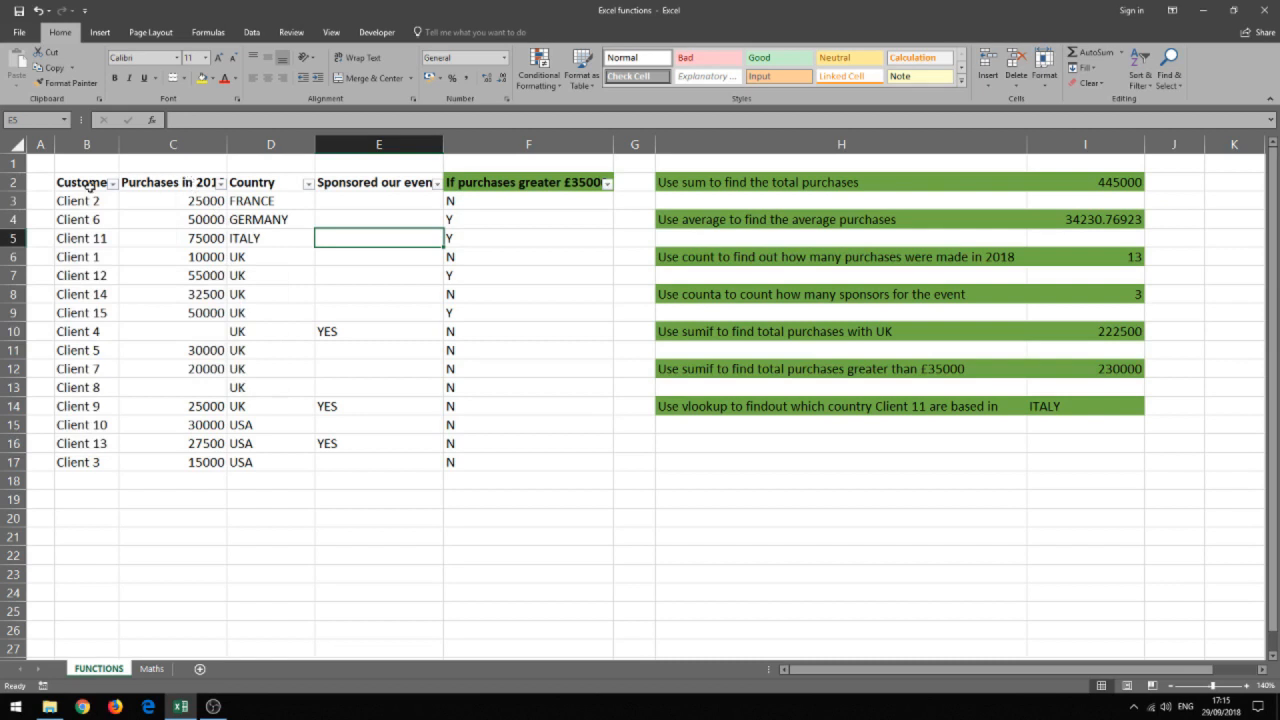
{"action": "left_click", "coordinate": [221, 184]}
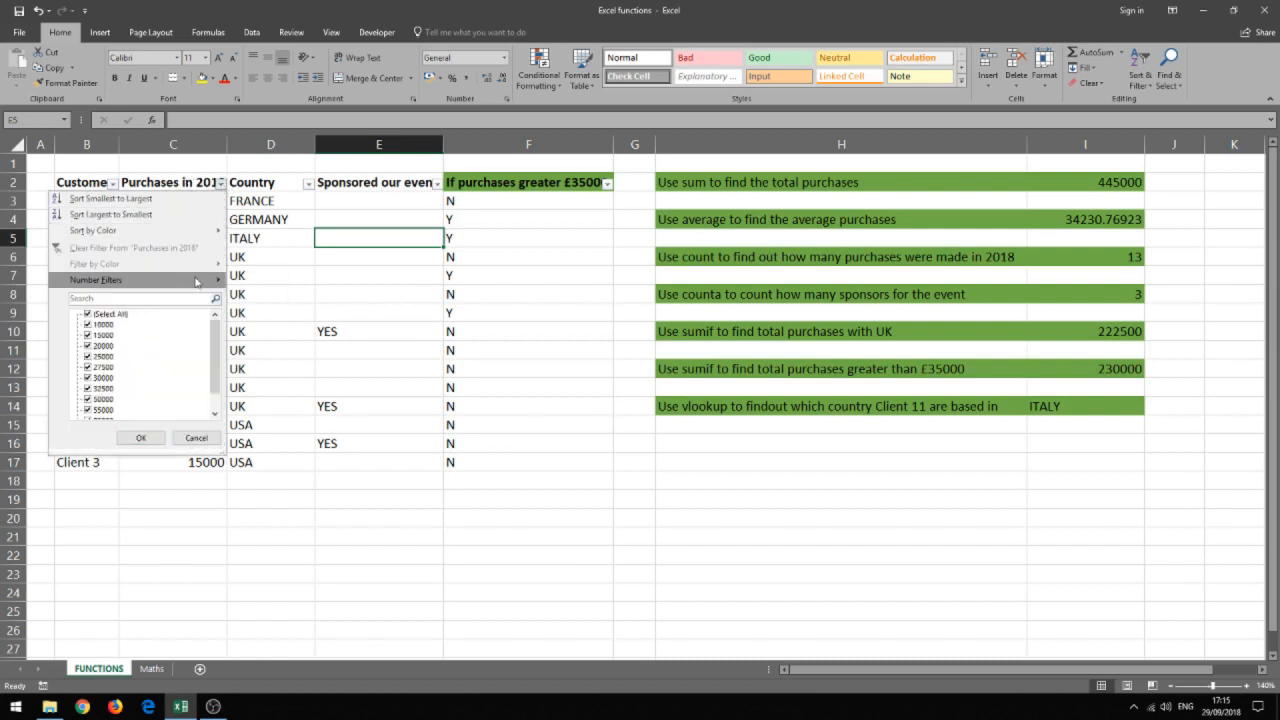
{"action": "mouse_move", "coordinate": [200, 287]}
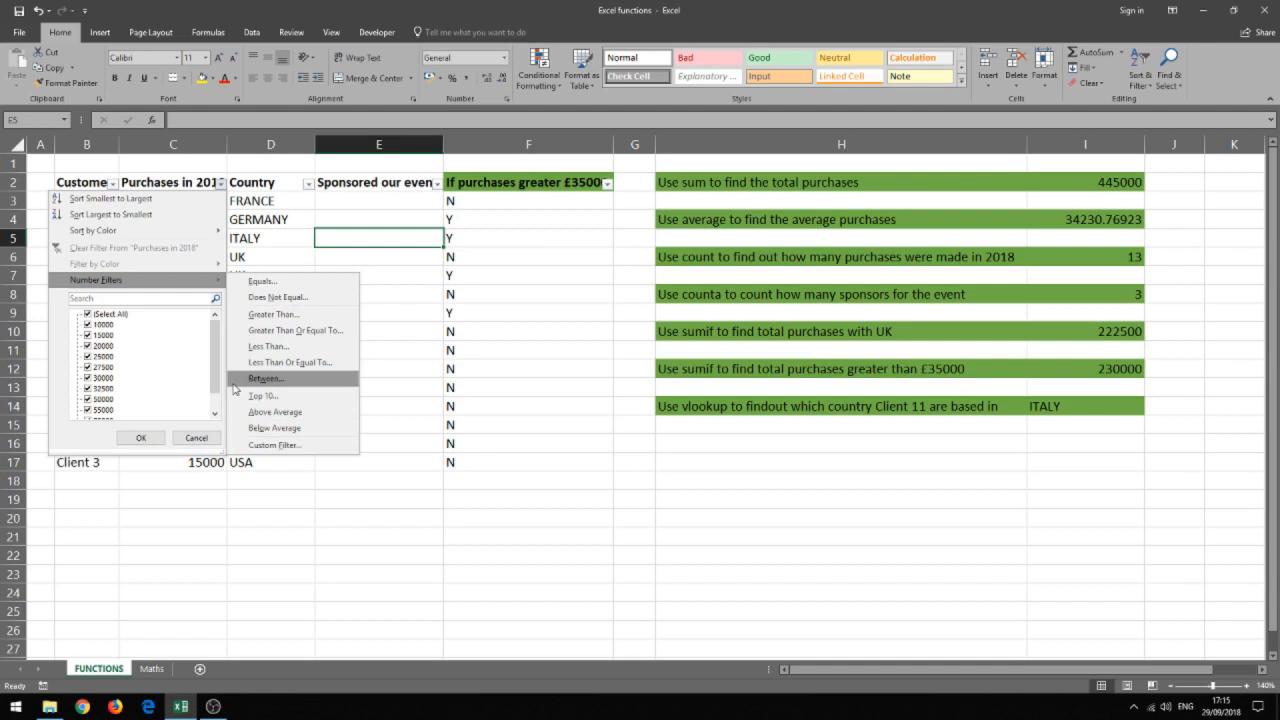
{"action": "left_click", "coordinate": [197, 438]}
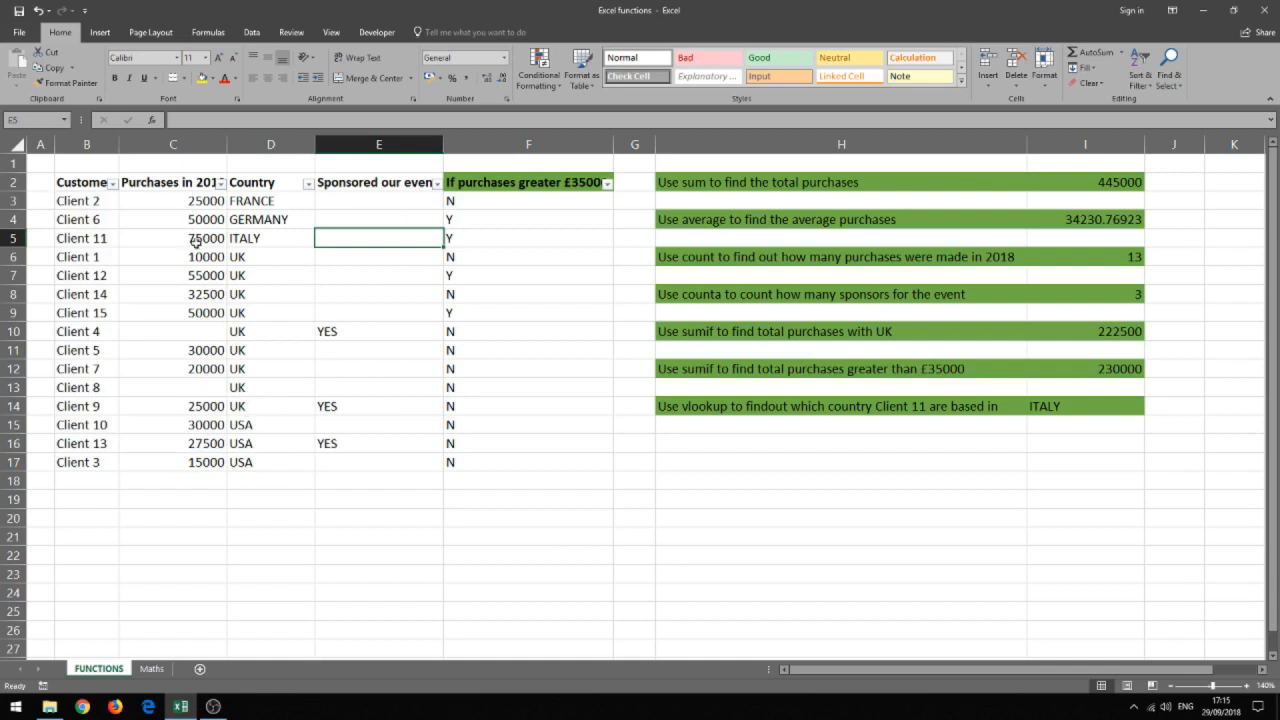
Filter the customer table's Country column to show only the UK rows.
{"action": "left_click", "coordinate": [308, 184]}
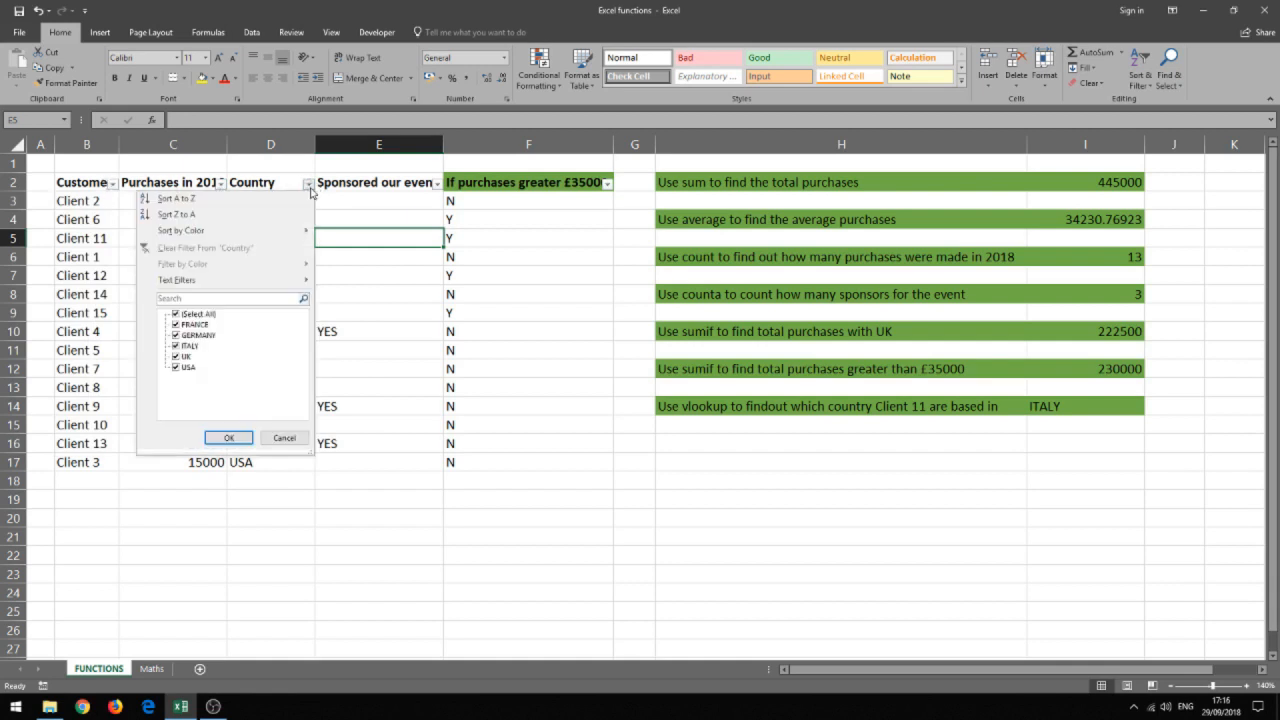
{"action": "left_click", "coordinate": [176, 314]}
{"action": "left_click", "coordinate": [176, 356]}
{"action": "left_click", "coordinate": [228, 438]}
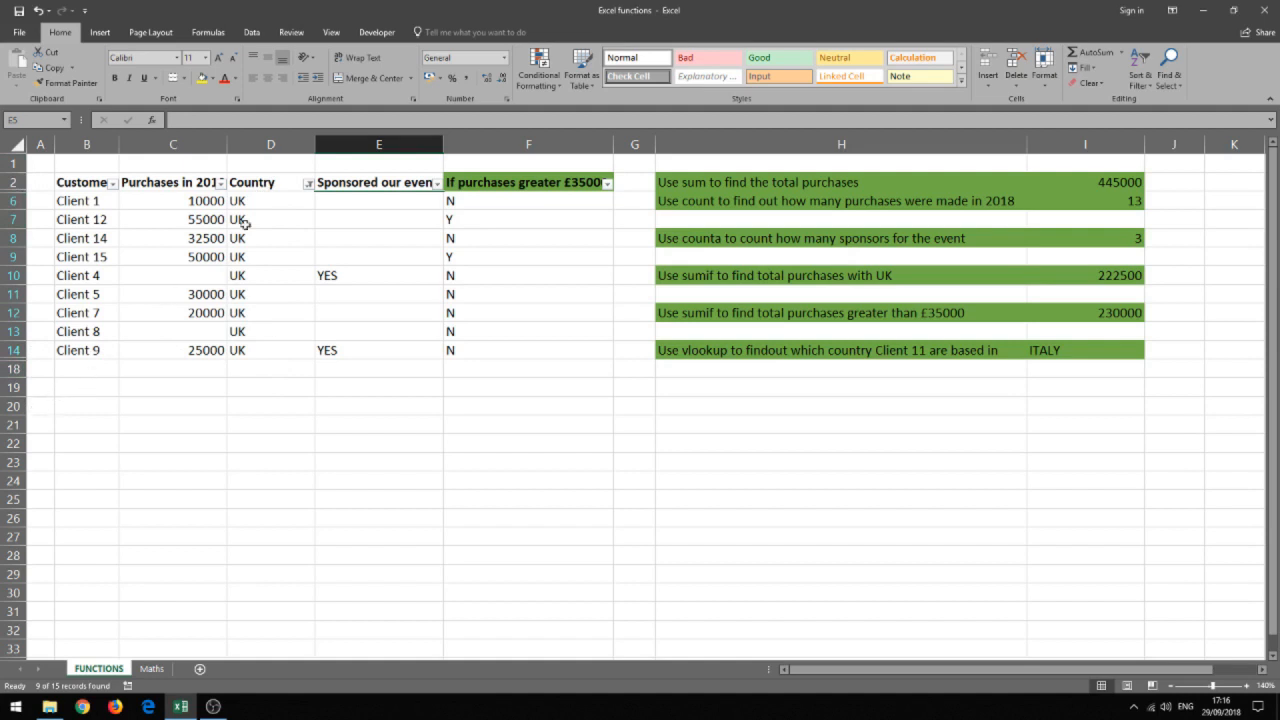
Reselect all countries in the Country filter to bring back every customer row.
{"action": "left_click", "coordinate": [308, 183]}
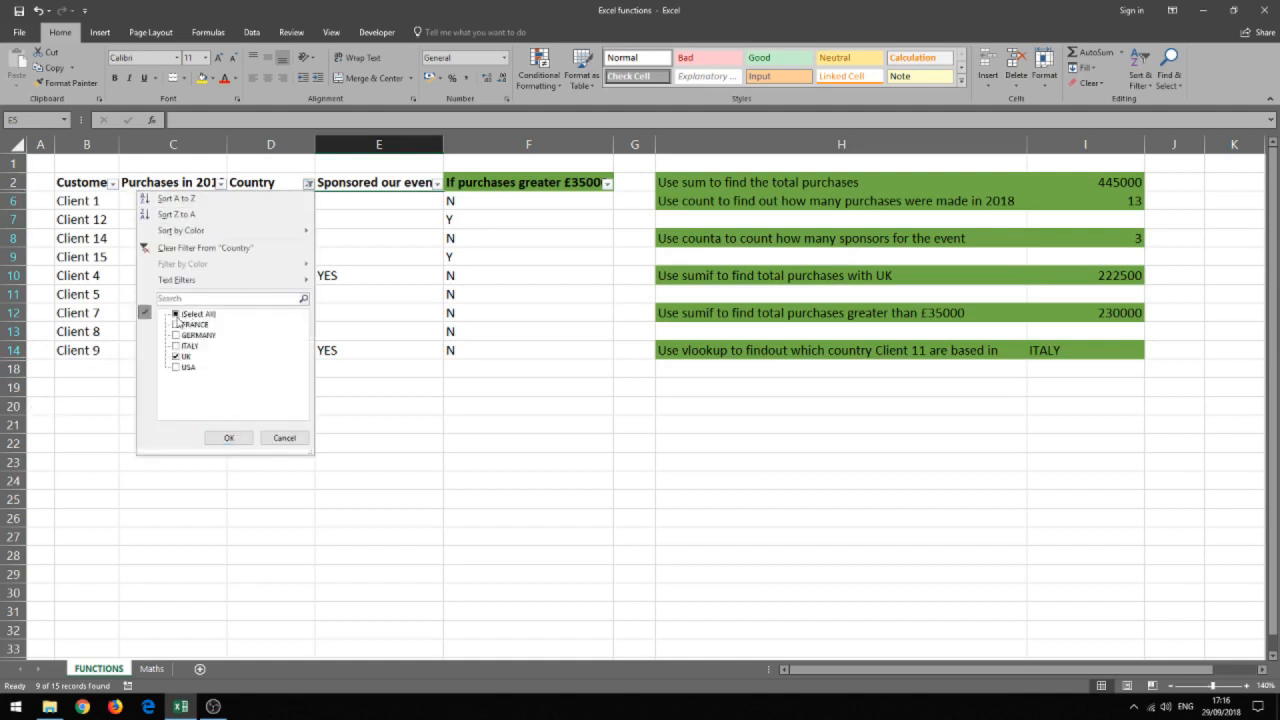
{"action": "left_click", "coordinate": [176, 314]}
{"action": "left_click", "coordinate": [229, 437]}
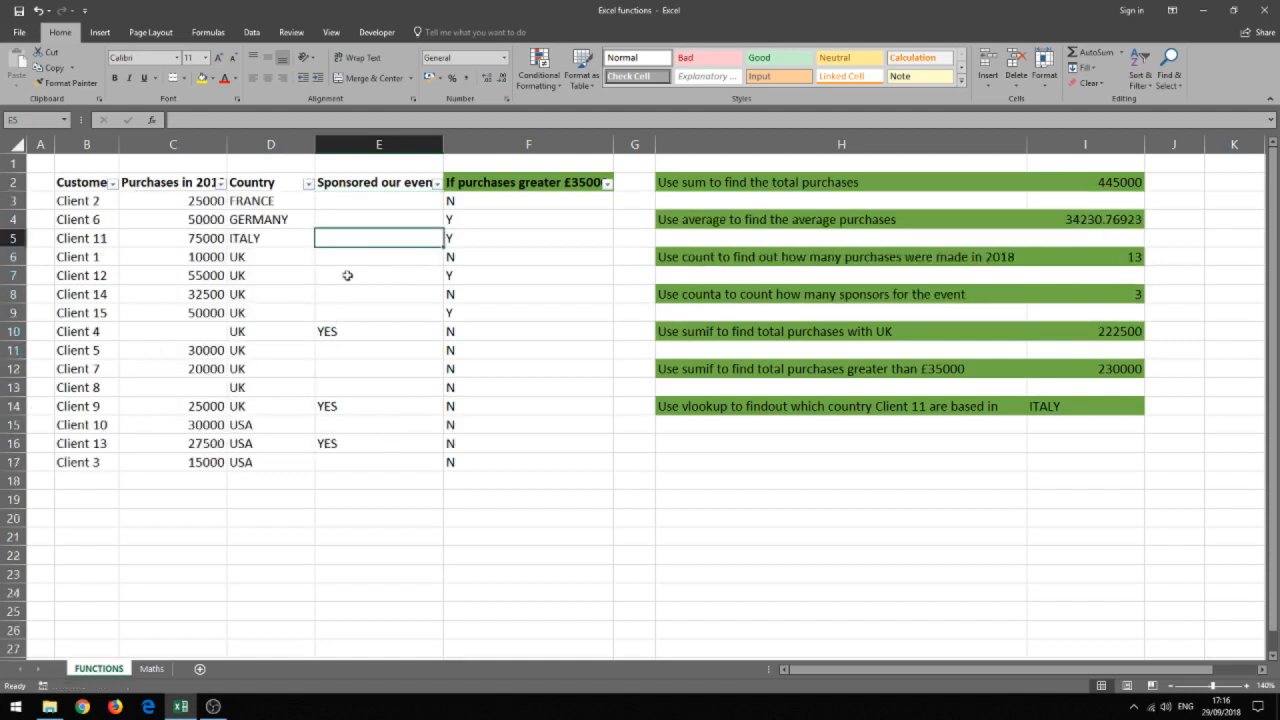
{"action": "left_click", "coordinate": [1142, 80]}
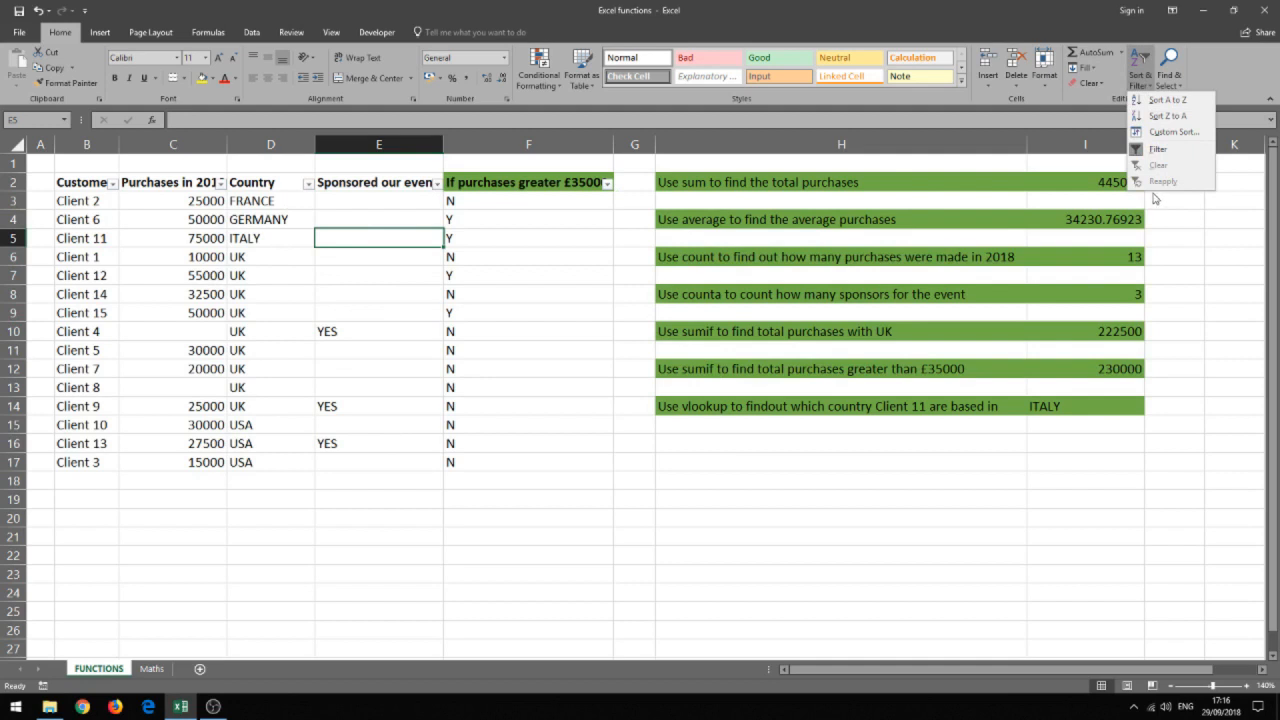
{"action": "left_click", "coordinate": [1172, 132]}
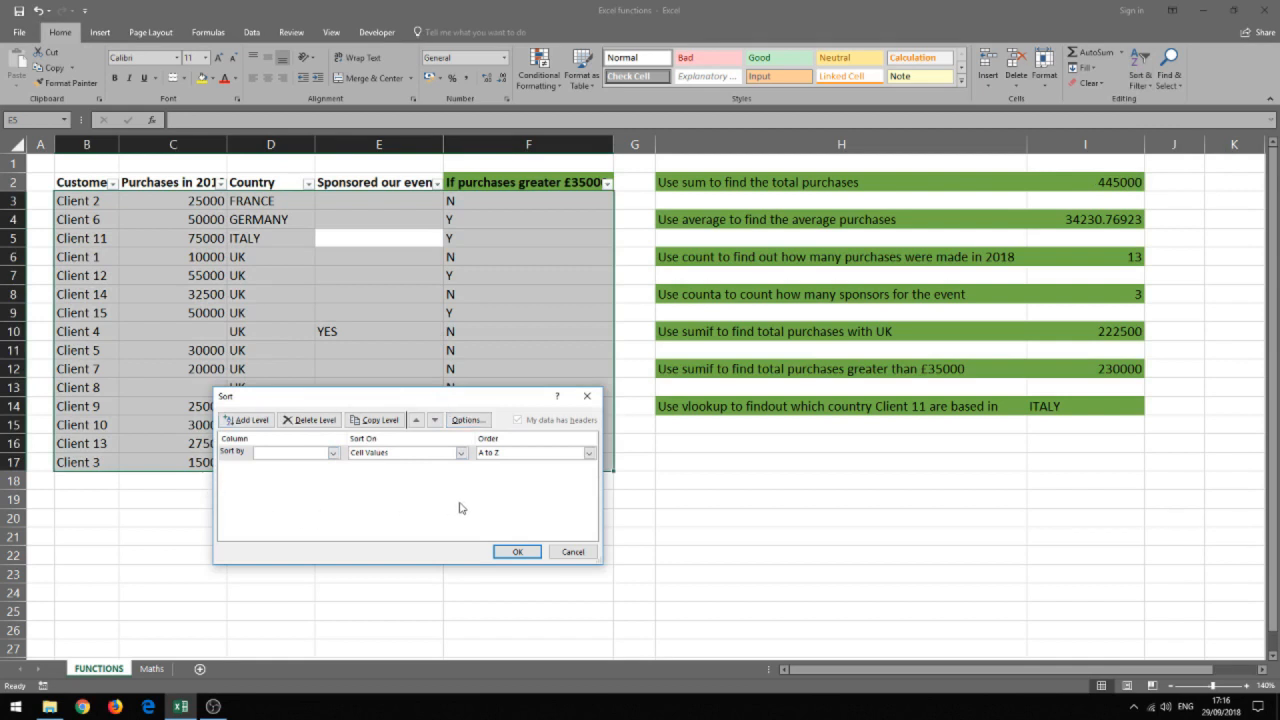
{"action": "left_click", "coordinate": [571, 552]}
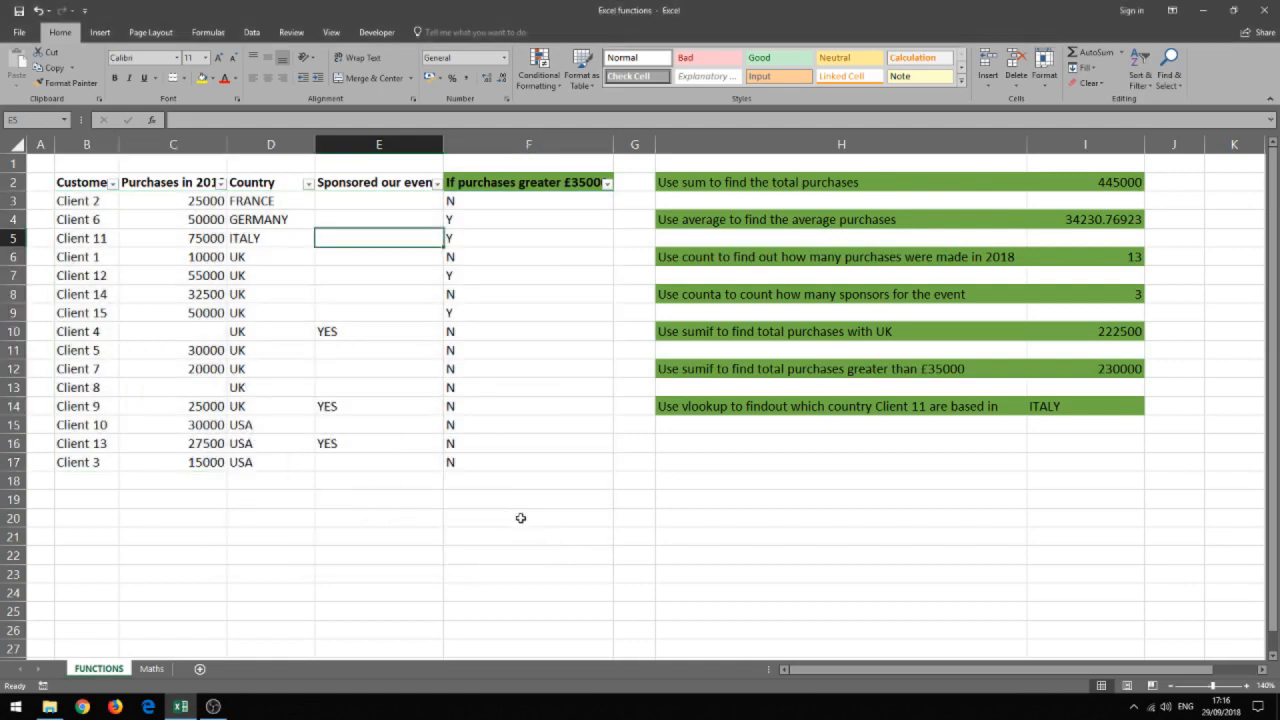